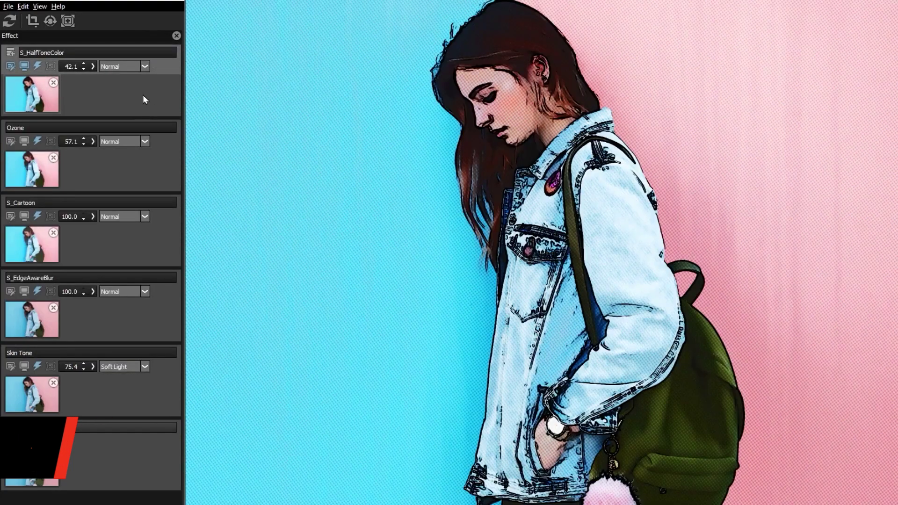
# Turn off the halftone dot effect and apply the promo code at the Mocha Pro checkout.
pyautogui.click(36, 66)
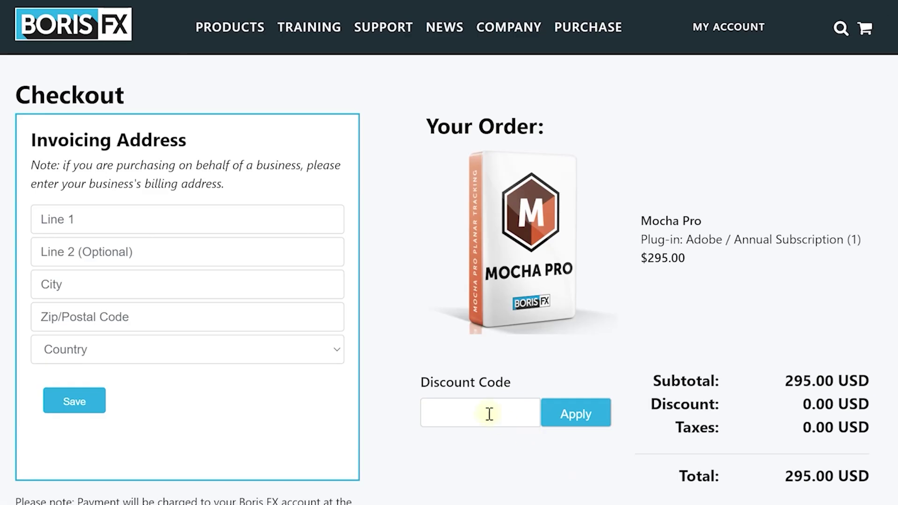
pyautogui.click(488, 414)
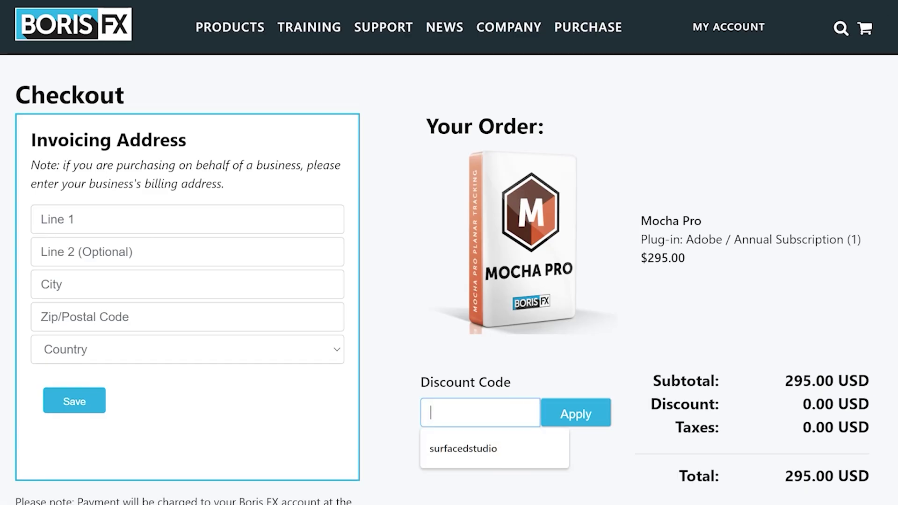
pyautogui.write('surfac')
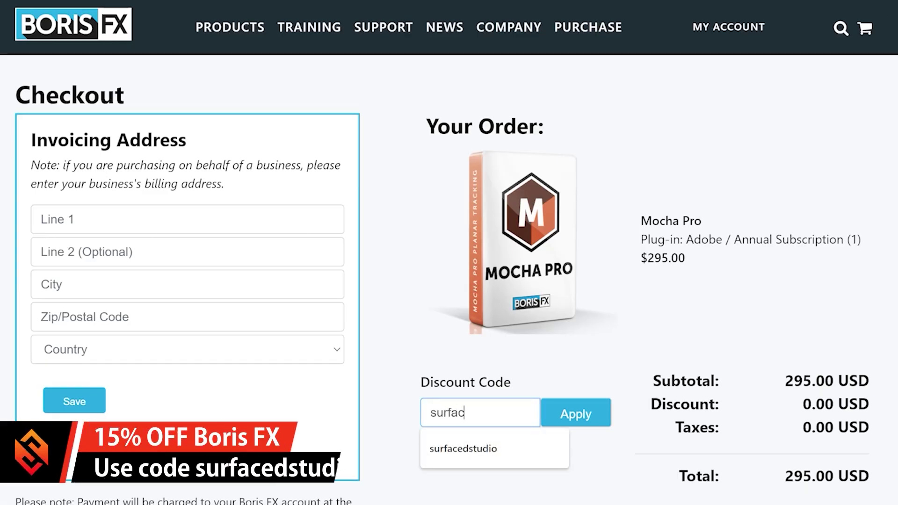
pyautogui.write('edstudio')
pyautogui.press('Tab')
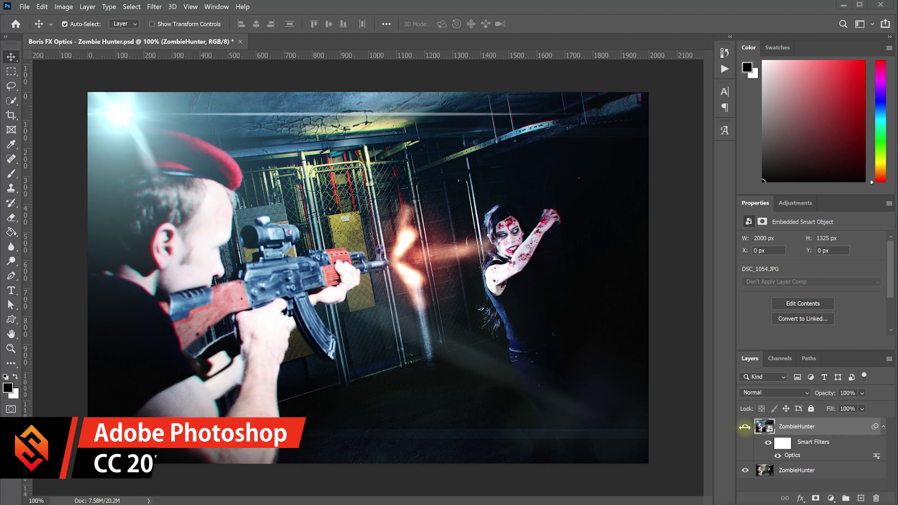
# Toggle the filtered ZombieHunter layer off, on and off to compare, then delete it.
pyautogui.press('space')
pyautogui.click(745, 427)
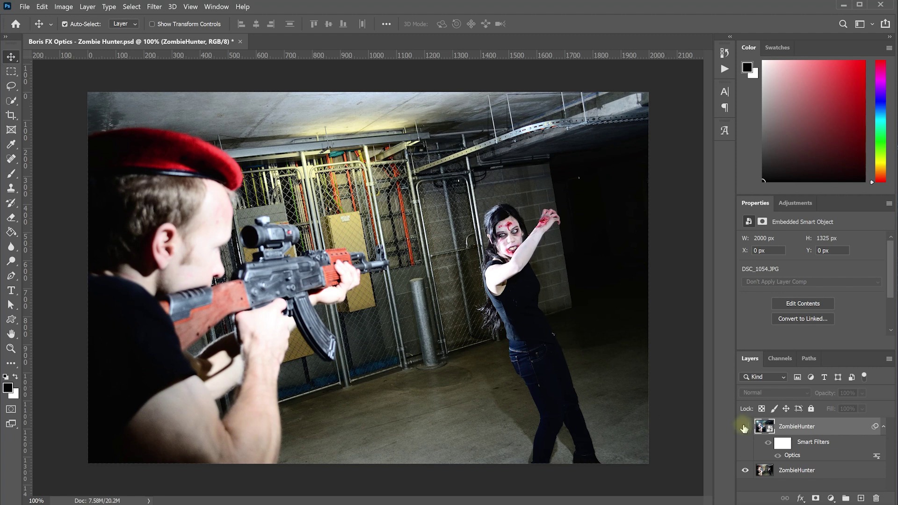
pyautogui.click(744, 427)
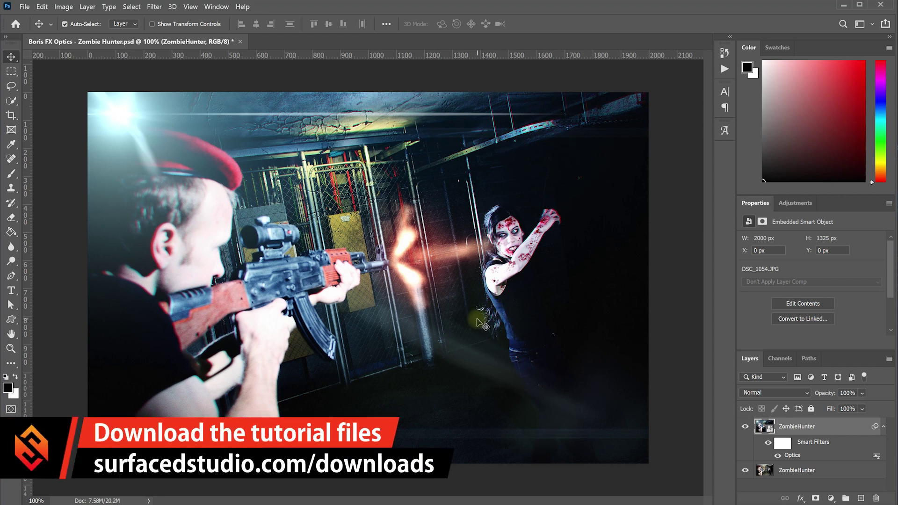
pyautogui.click(744, 427)
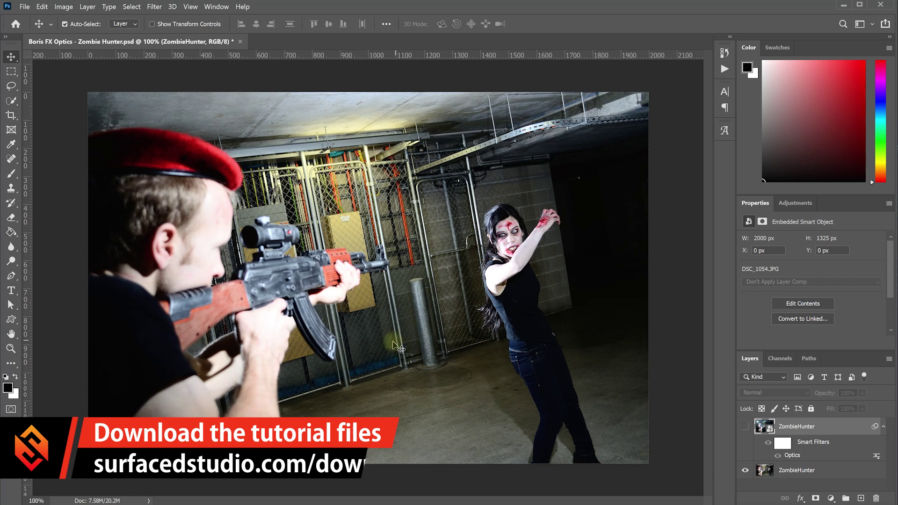
pyautogui.moveTo(813, 441); pyautogui.dragTo(877, 497)
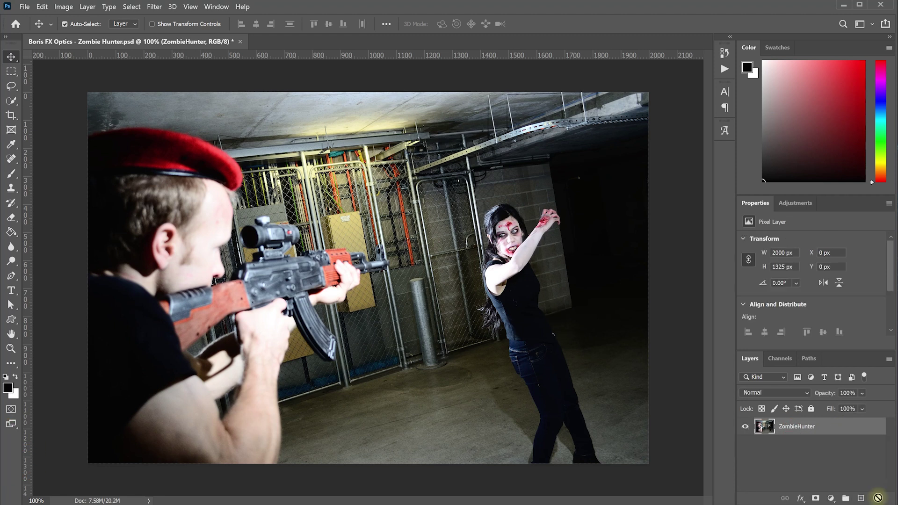
# Convert the ZombieHunter layer to a smart object and apply Filter > Boris FX > Optics.
pyautogui.rightClick(782, 429)
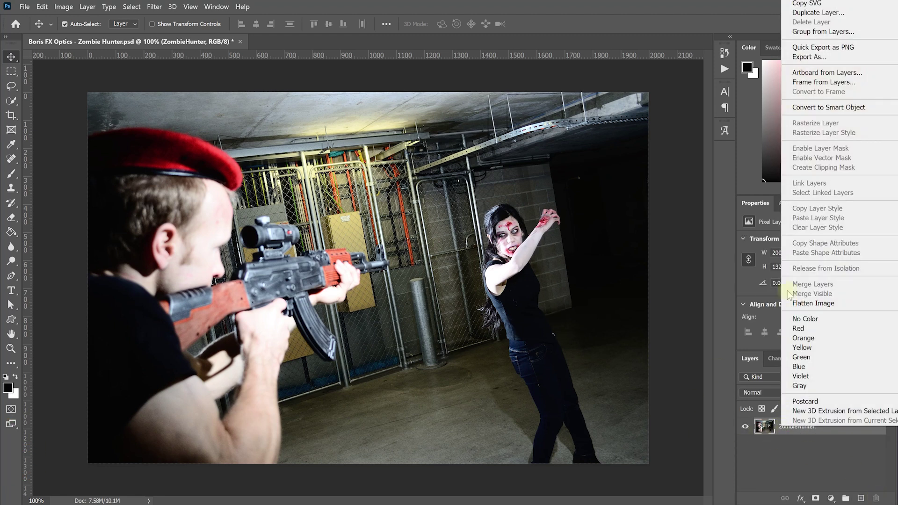
pyautogui.click(812, 107)
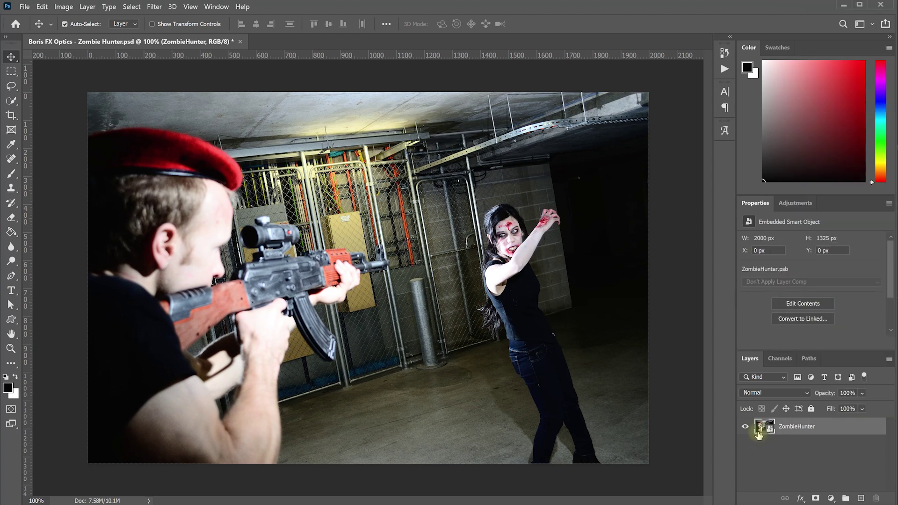
pyautogui.click(153, 8)
pyautogui.moveTo(218, 233)
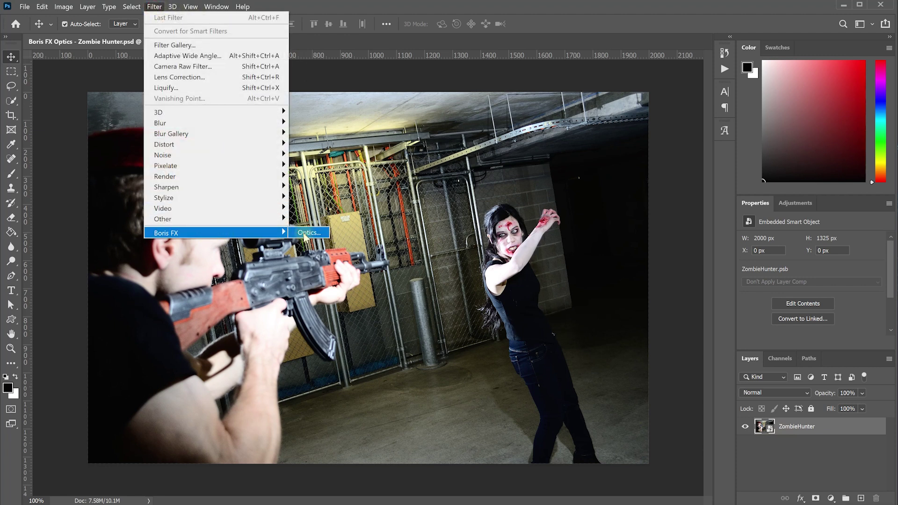
pyautogui.click(308, 233)
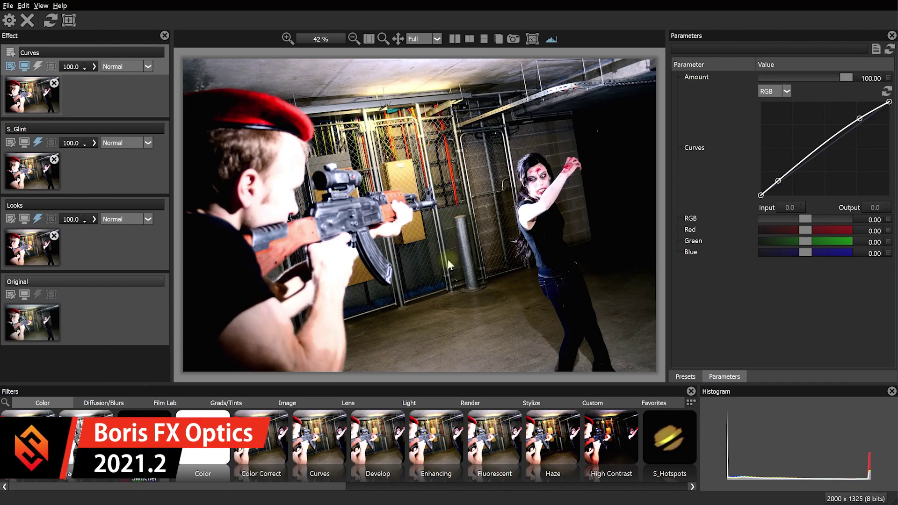
# Reset the Optics effect stack to the plain photo and show the Render filter category.
pyautogui.click(51, 24)
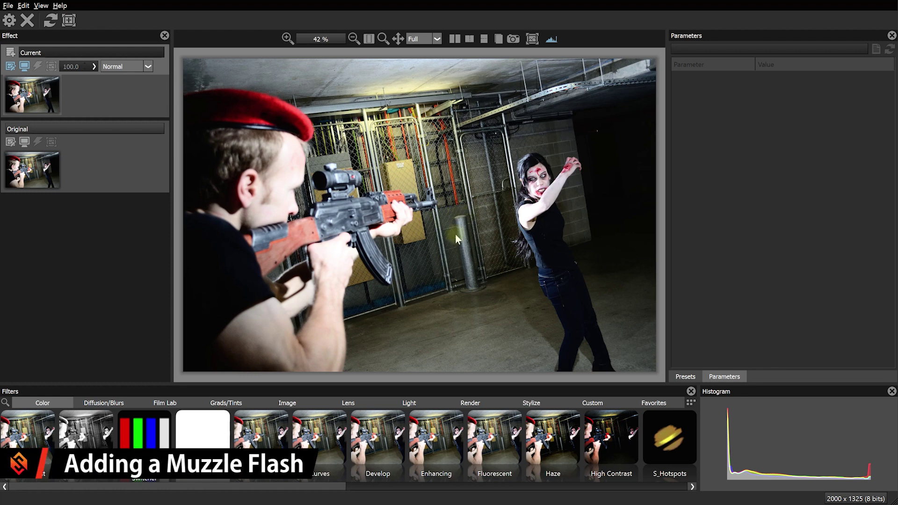
pyautogui.click(476, 404)
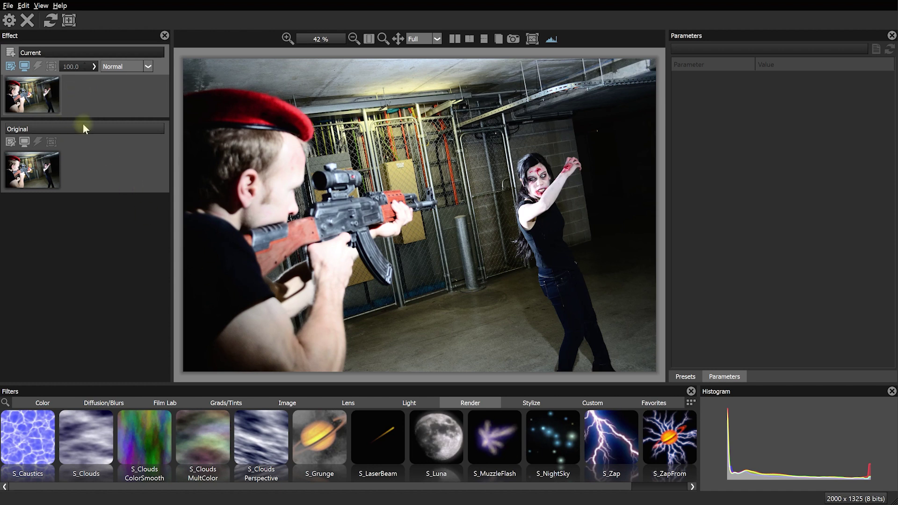
# Apply S_MuzzleFlash at the rifle's muzzle, stretched toward the zombie.
pyautogui.click(486, 439)
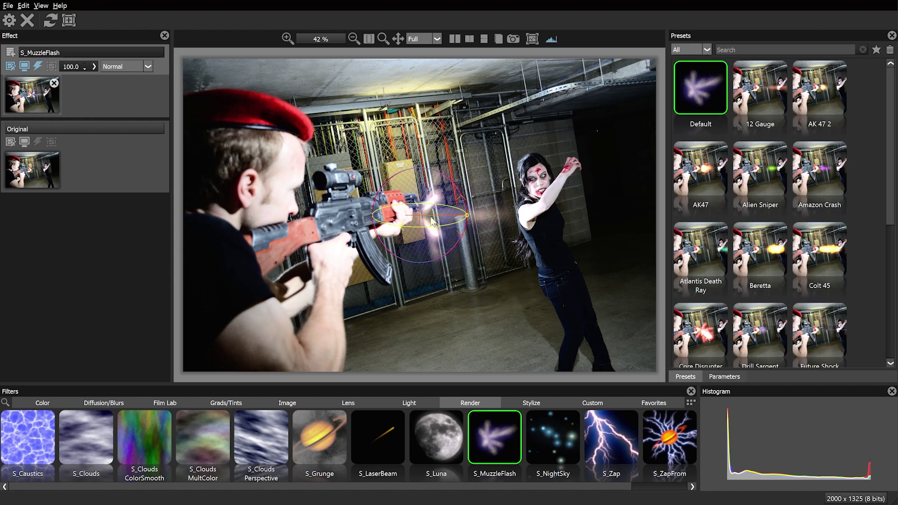
pyautogui.moveTo(420, 217); pyautogui.dragTo(444, 206)
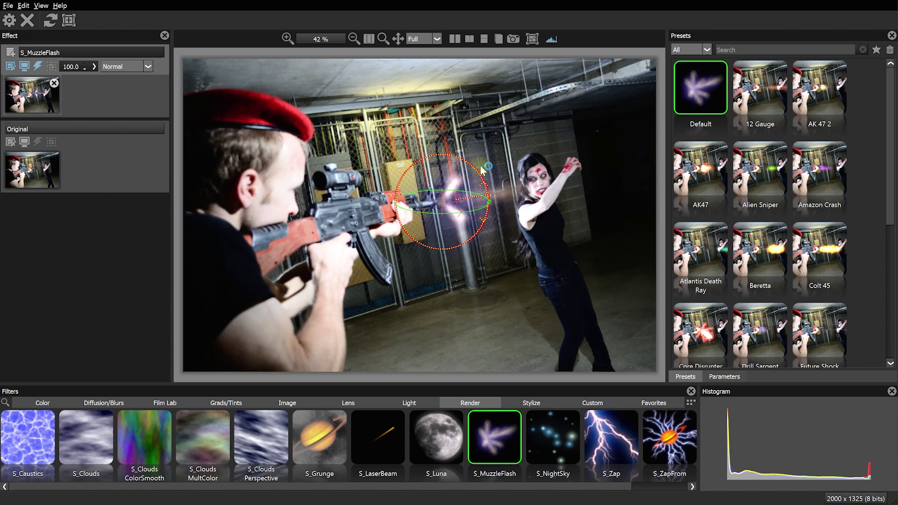
pyautogui.moveTo(464, 215); pyautogui.dragTo(487, 209)
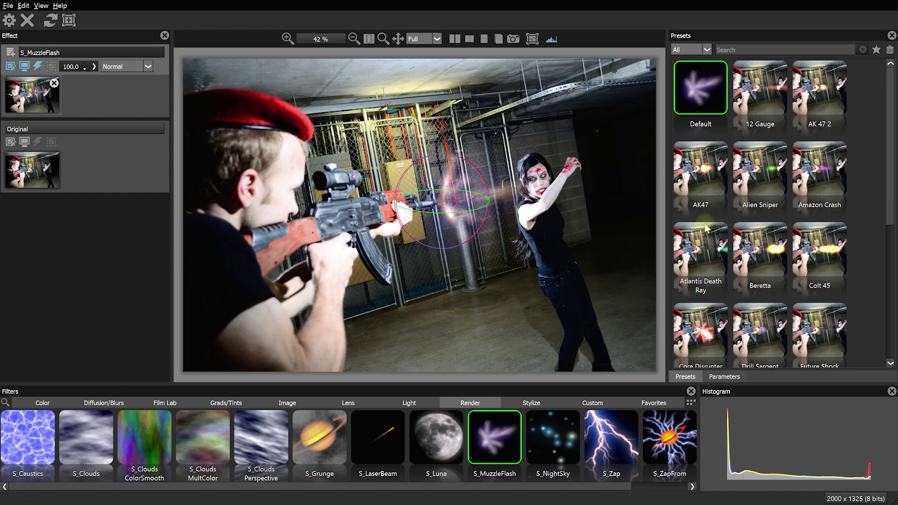
pyautogui.scroll(2, 528, 187)
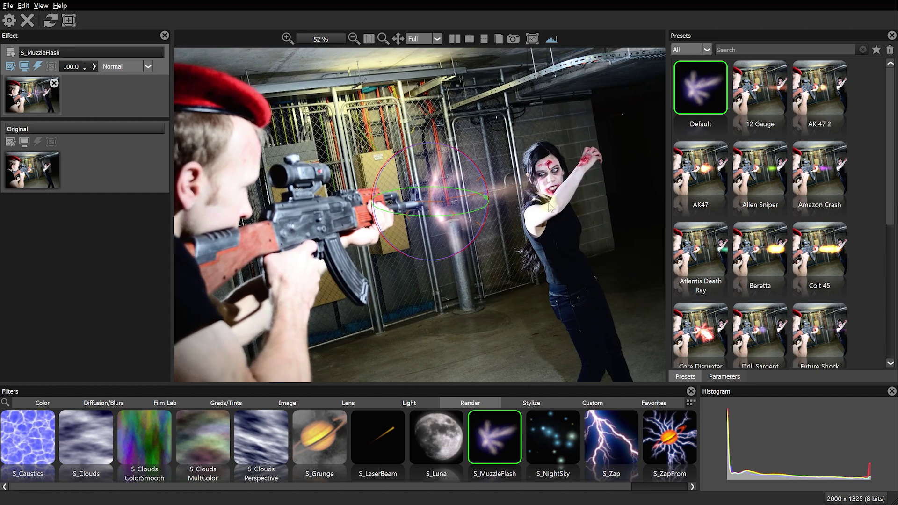
# Raise the primary flash brightness to 1.11 and narrow its width to 0.03.
pyautogui.click(721, 378)
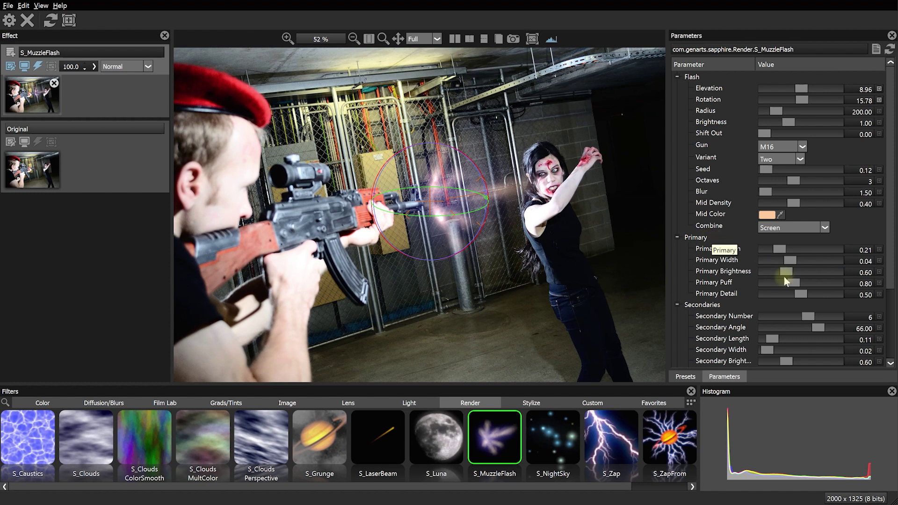
pyautogui.moveTo(784, 274); pyautogui.dragTo(805, 275)
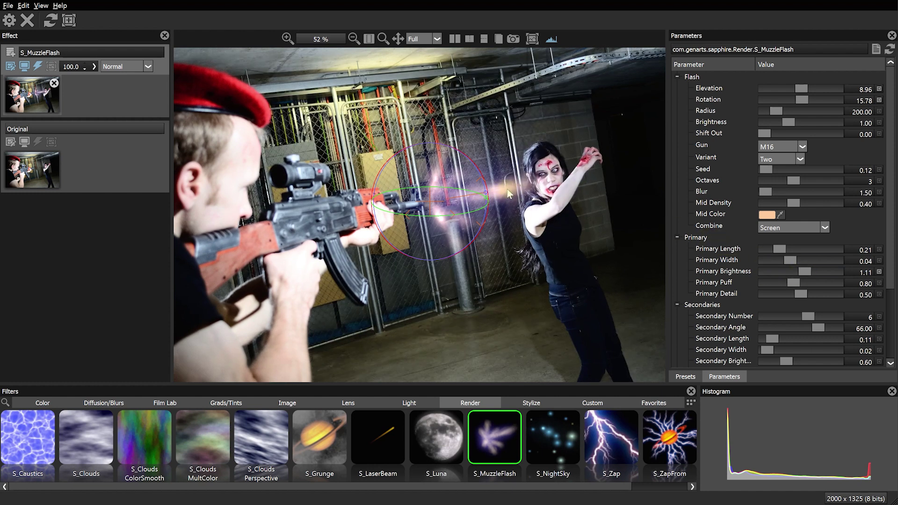
pyautogui.moveTo(790, 260); pyautogui.dragTo(785, 264)
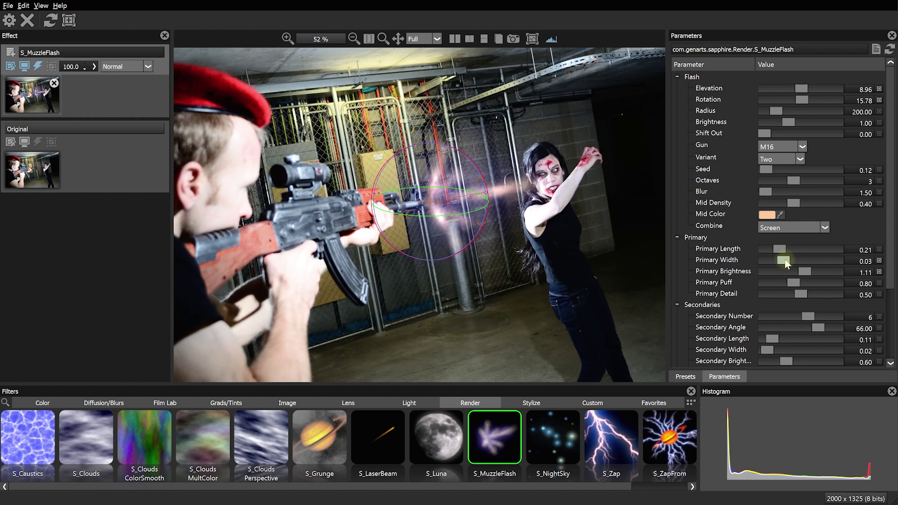
# Give the muzzle-flash glow a yellow colour and widen it.
pyautogui.scroll(-3, 751, 246)
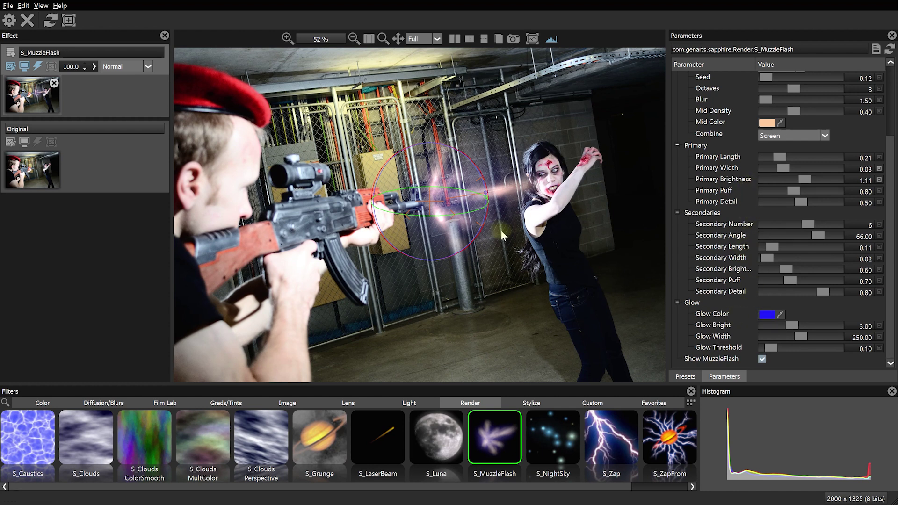
pyautogui.click(766, 315)
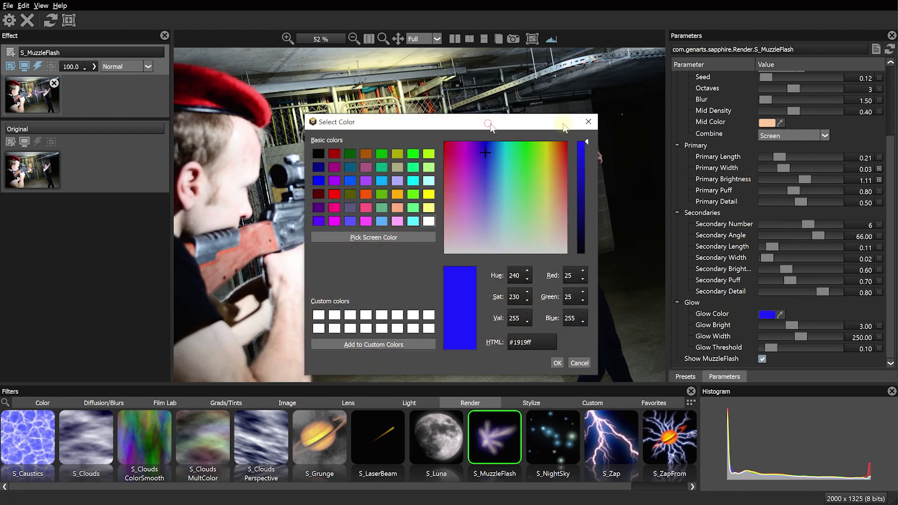
pyautogui.moveTo(374, 117); pyautogui.dragTo(645, 132)
pyautogui.click(816, 190)
pyautogui.moveTo(818, 186); pyautogui.dragTo(817, 182)
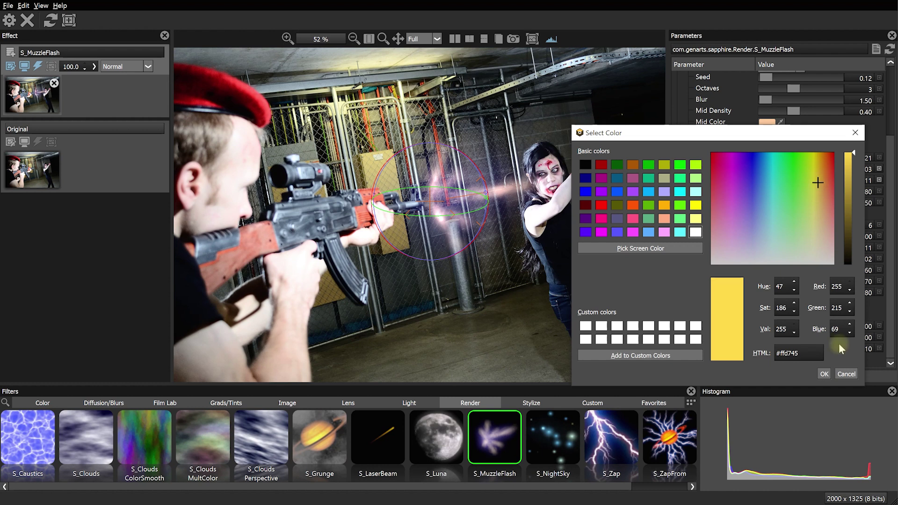
pyautogui.click(824, 374)
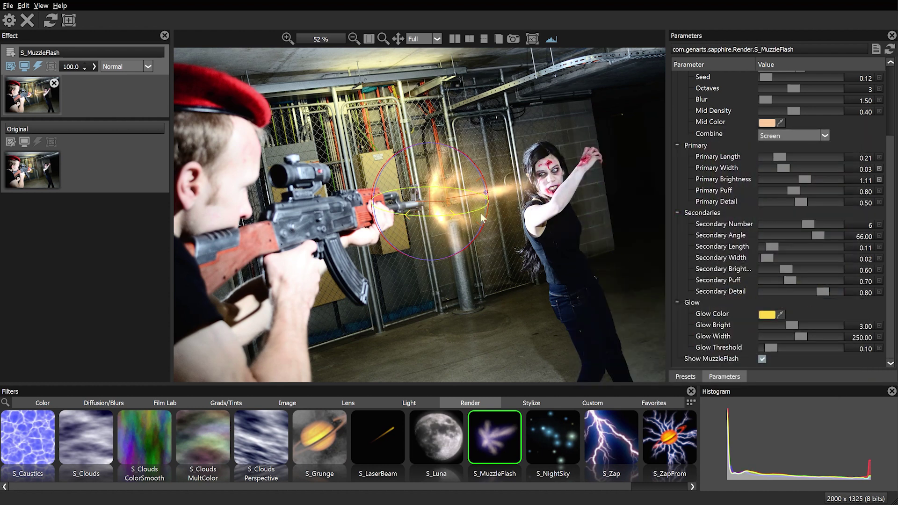
pyautogui.moveTo(799, 341); pyautogui.dragTo(806, 341)
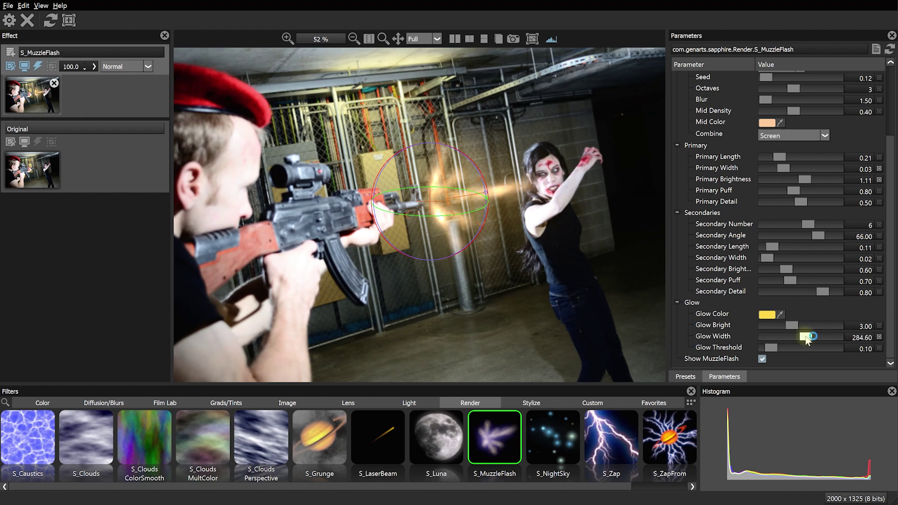
# Keep the M16 gun type and set the flash Variant to Two, after trying Three and One.
pyautogui.scroll(3, 728, 283)
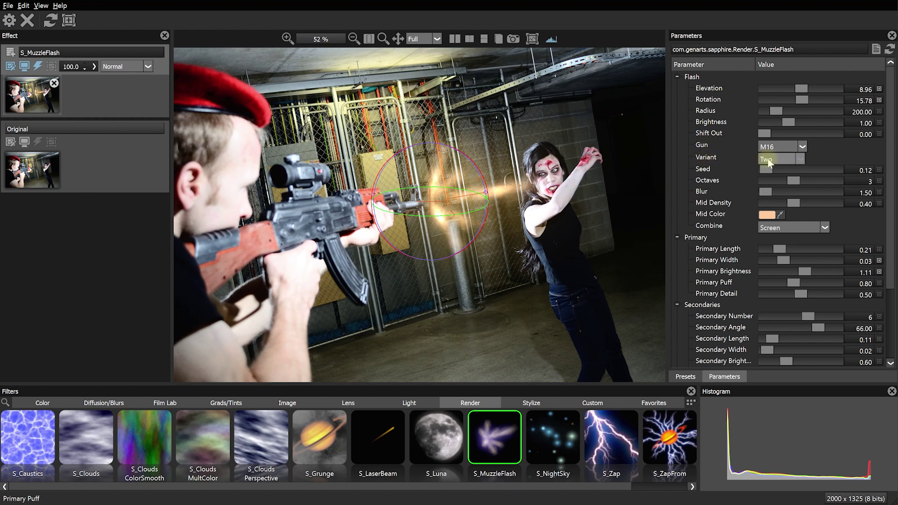
pyautogui.click(800, 160)
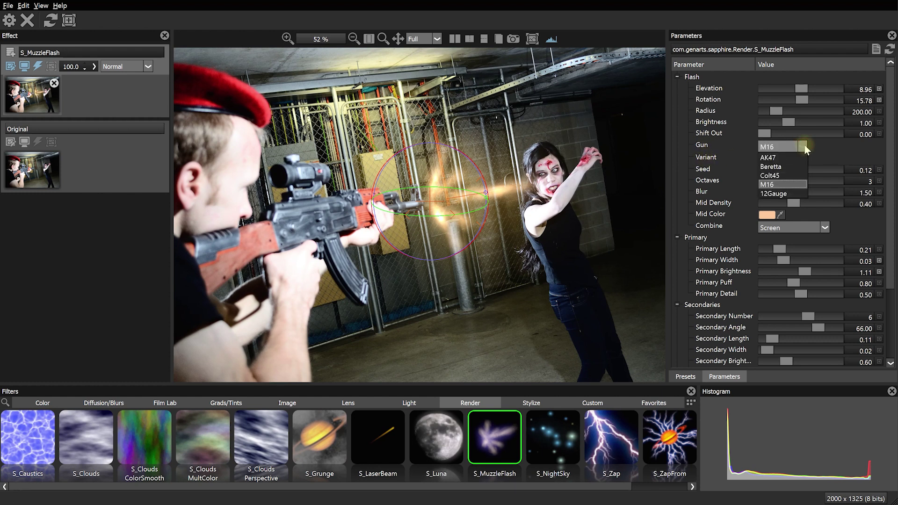
pyautogui.click(801, 161)
pyautogui.click(801, 161)
pyautogui.click(780, 187)
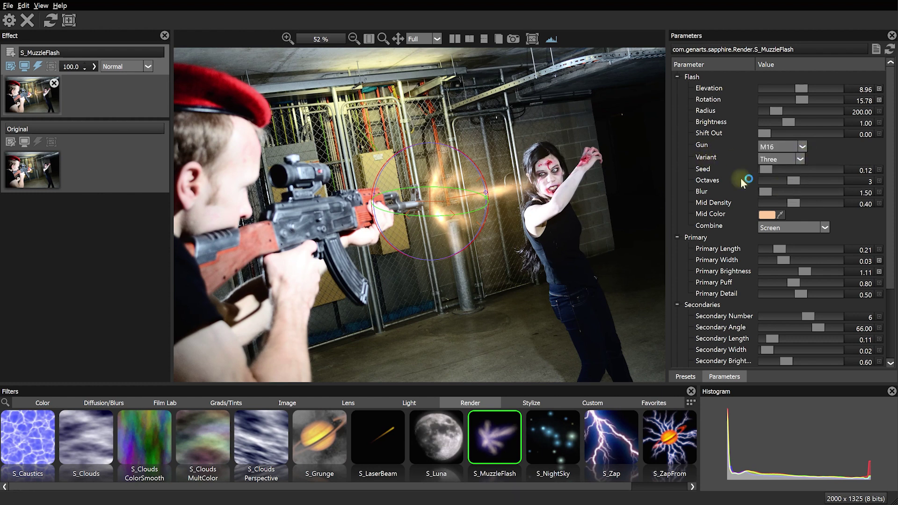
pyautogui.click(801, 160)
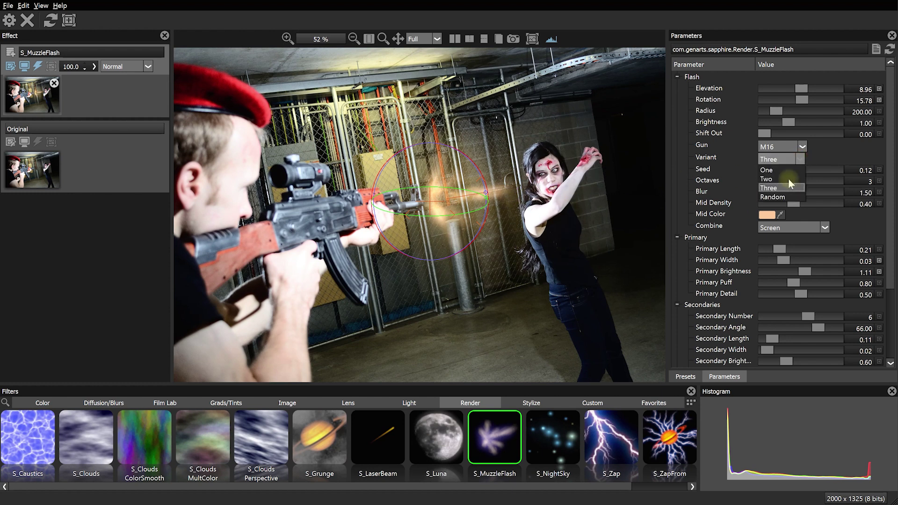
pyautogui.click(788, 170)
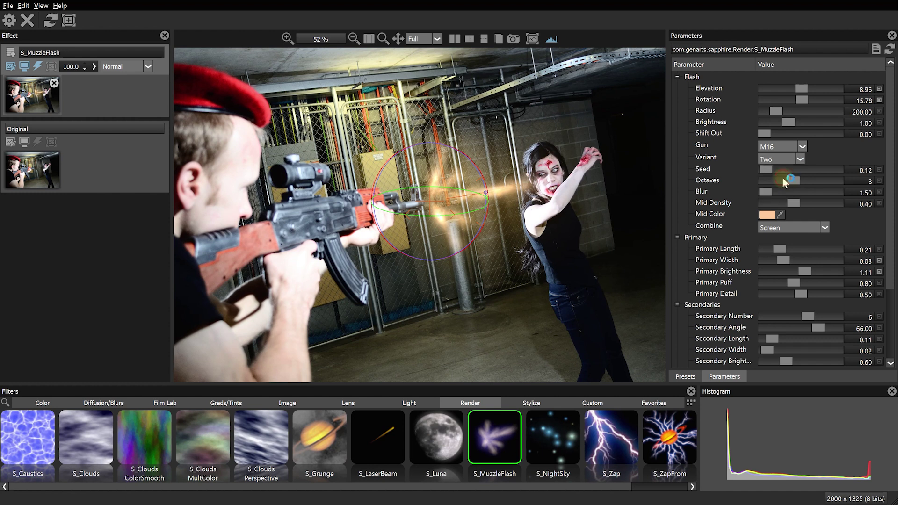
pyautogui.click(783, 178)
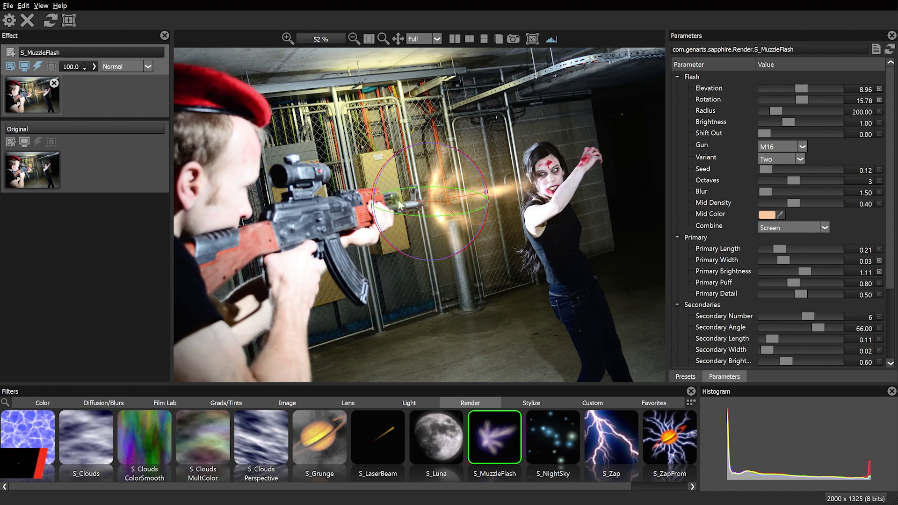
pyautogui.scroll(-1, 403, 245)
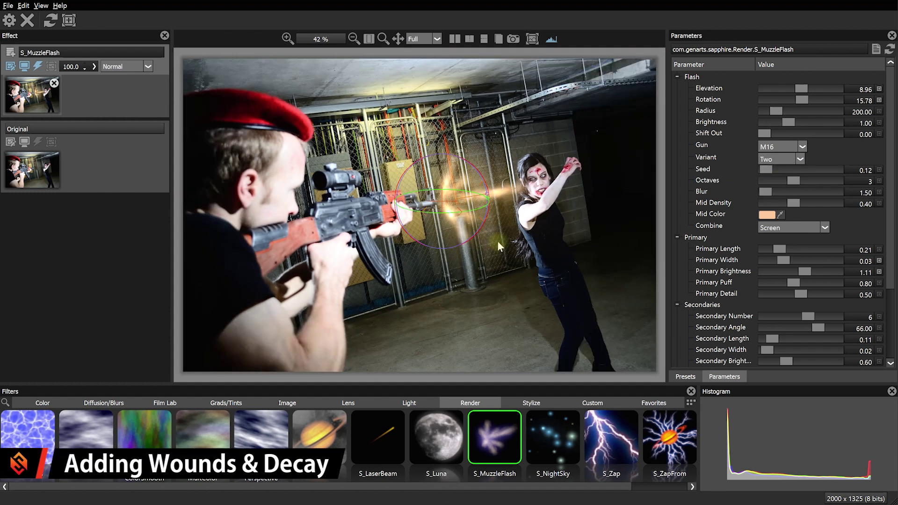
# Frame the zombie and flash in the viewer and add an empty Current layer above the muzzle flash.
pyautogui.scroll(2, 567, 190)
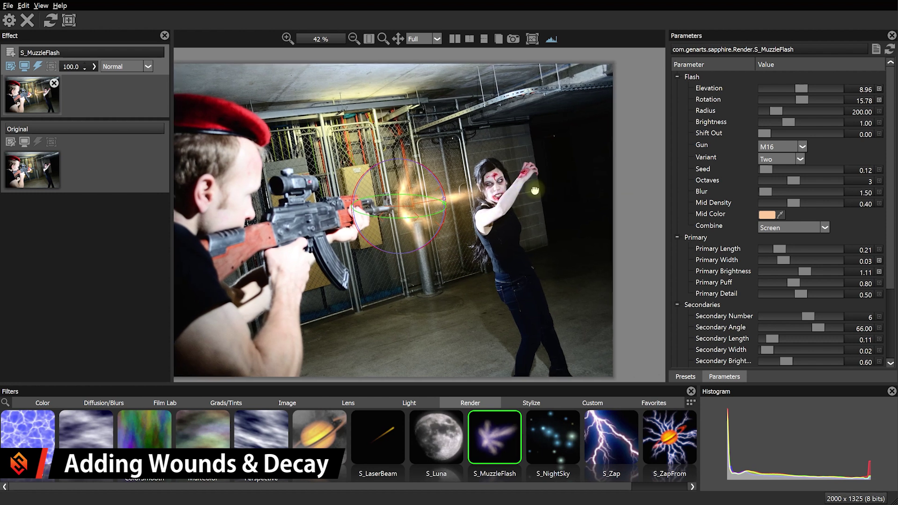
pyautogui.scroll(2, 542, 187)
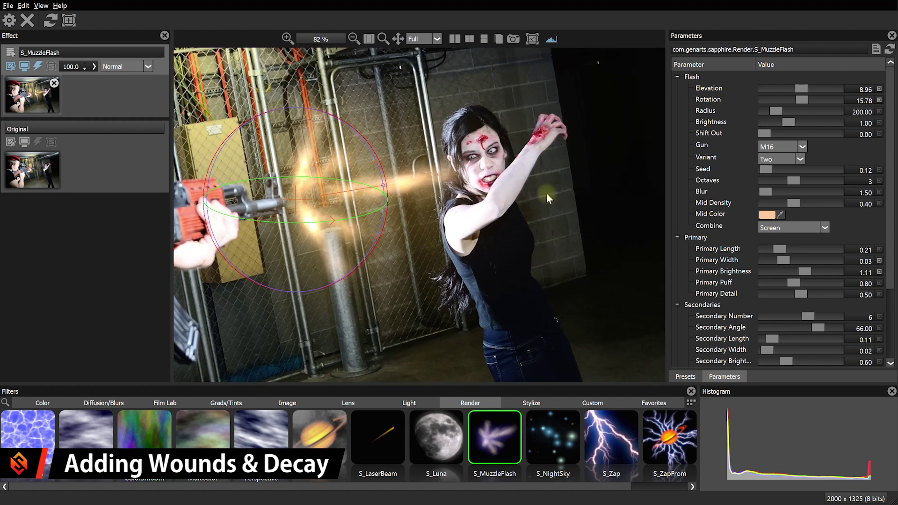
pyautogui.moveTo(546, 193); pyautogui.dragTo(526, 205)
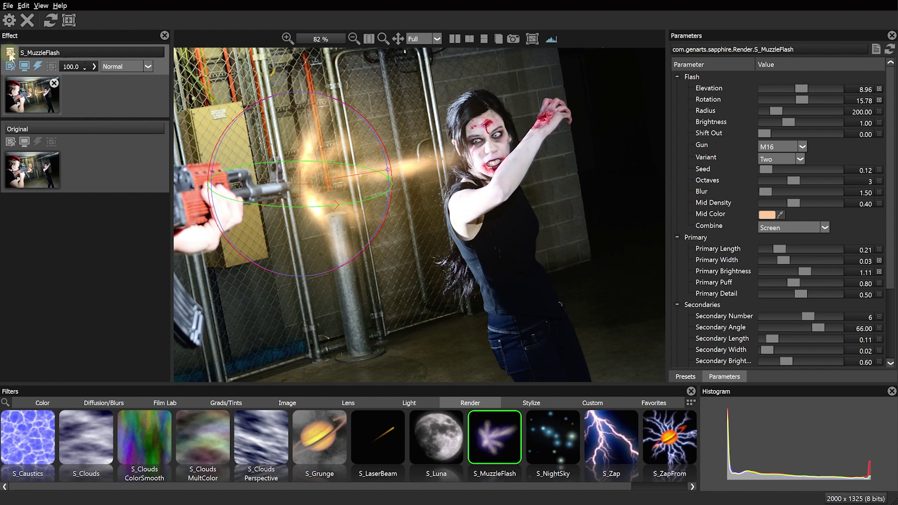
pyautogui.click(9, 54)
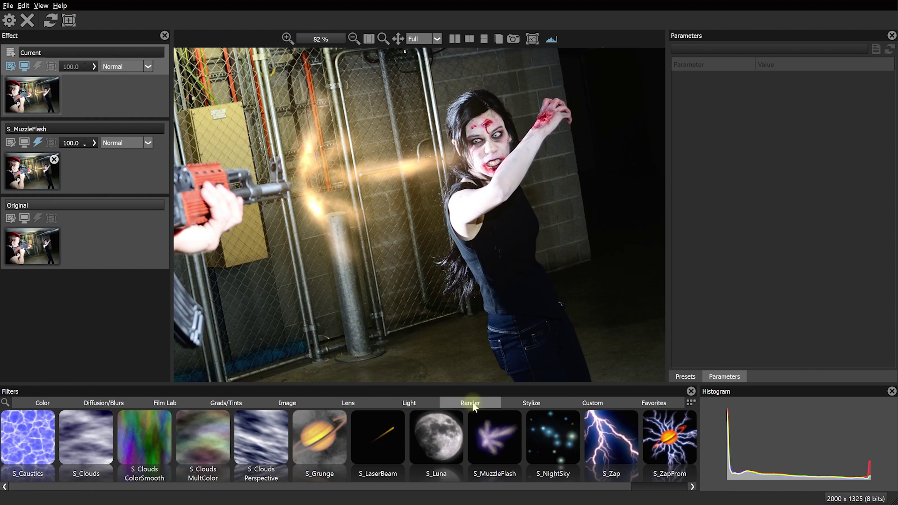
# Apply S_Grunge to the new layer with the Paint By Numbers preset, after trying Coffee Stains and Cold As Ice.
pyautogui.click(318, 440)
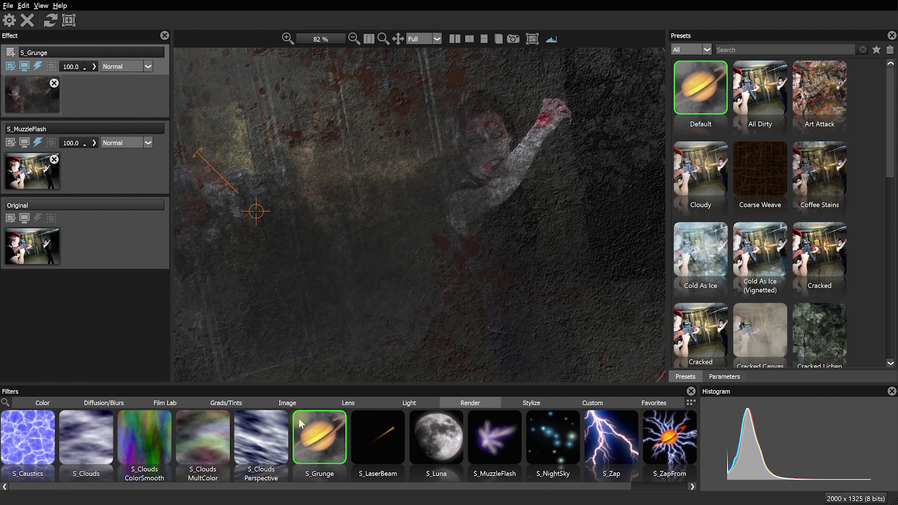
pyautogui.scroll(-3, 425, 211)
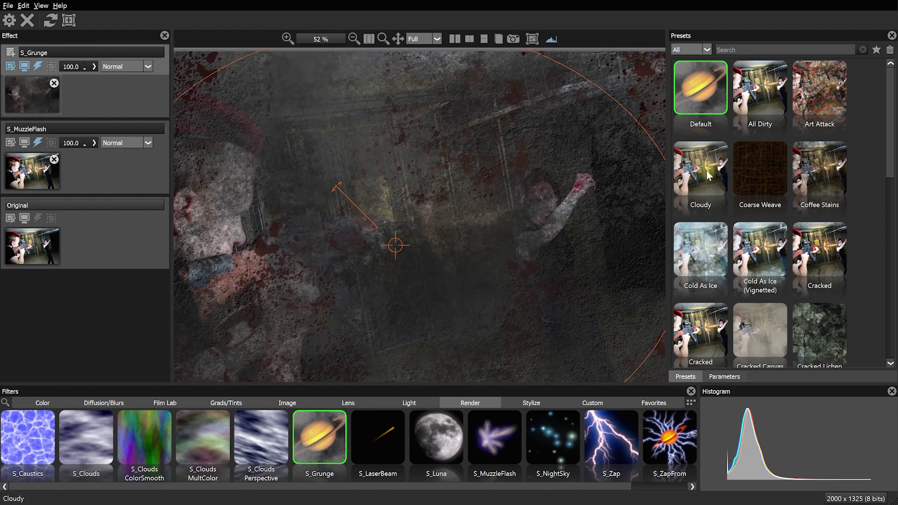
pyautogui.click(830, 169)
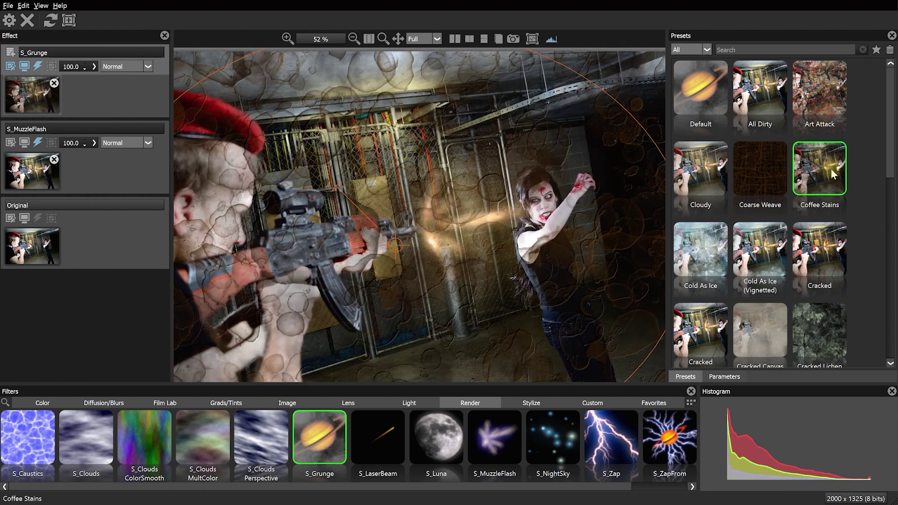
pyautogui.click(725, 264)
pyautogui.scroll(-5, 763, 269)
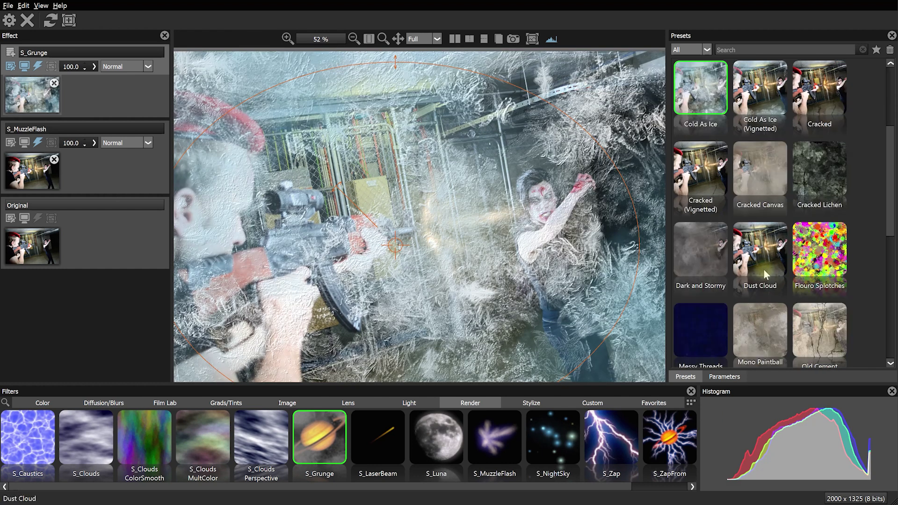
pyautogui.click(712, 245)
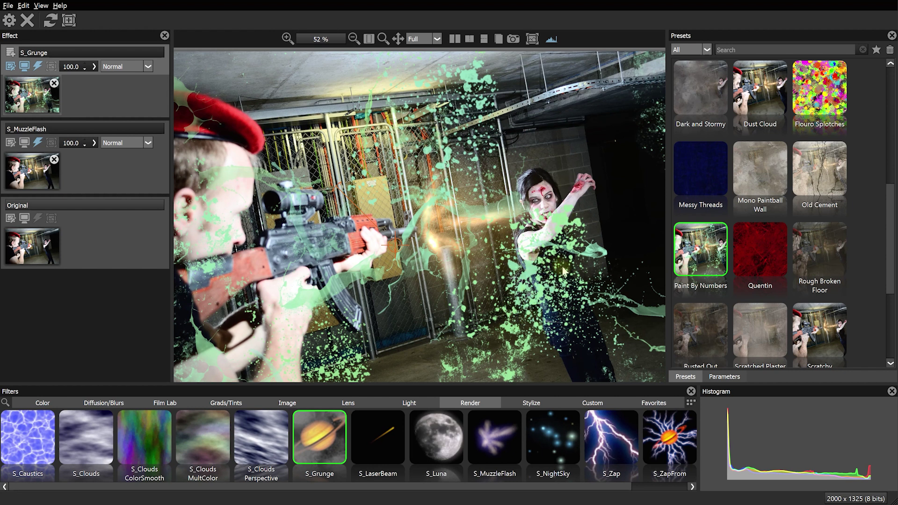
pyautogui.moveTo(556, 257); pyautogui.dragTo(499, 234)
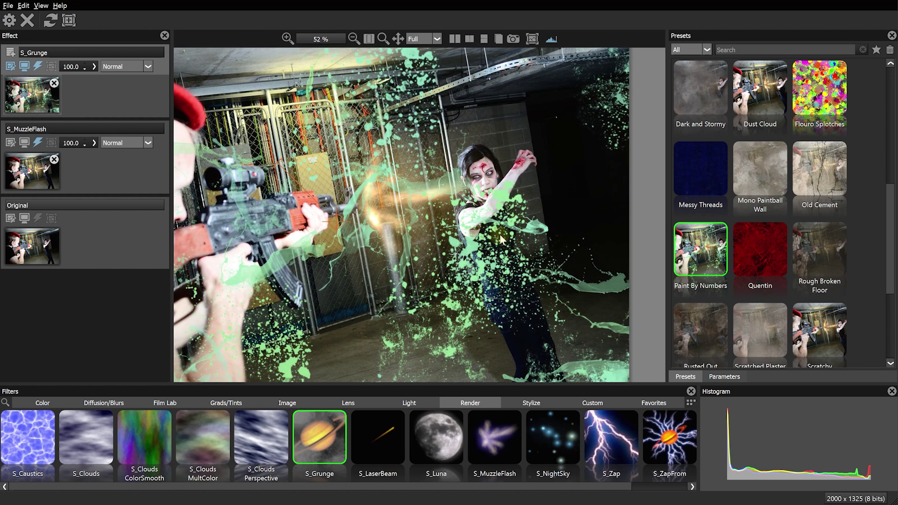
pyautogui.click(729, 377)
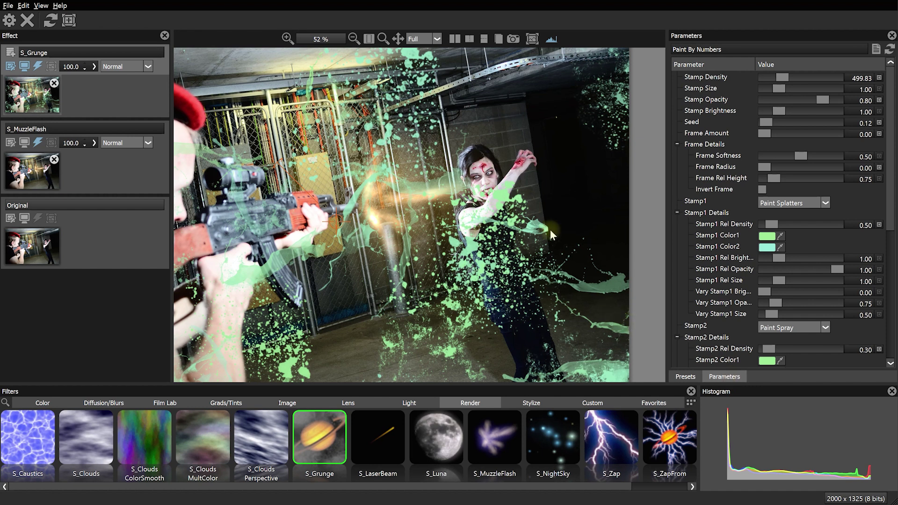
# Set the grunge's Stamp1 pattern to Speckles, after trying Garage Floor.
pyautogui.scroll(-2, 702, 243)
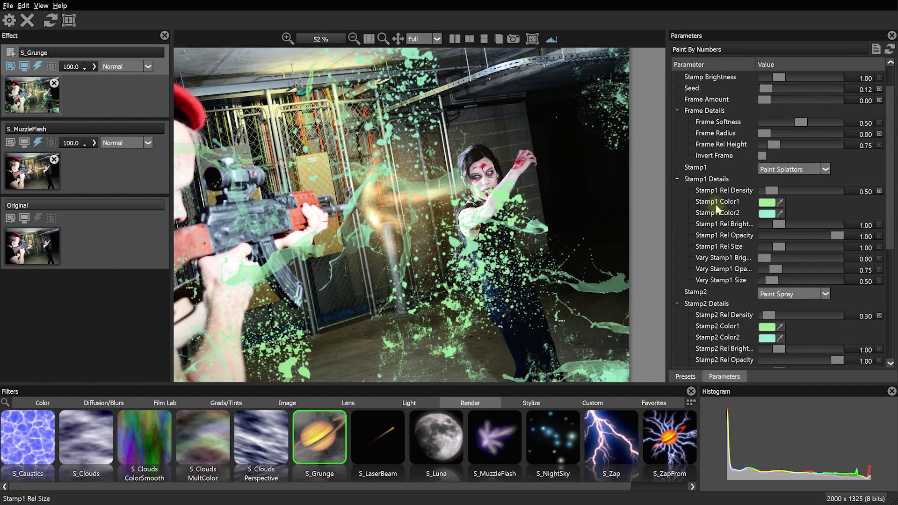
pyautogui.scroll(-2, 702, 215)
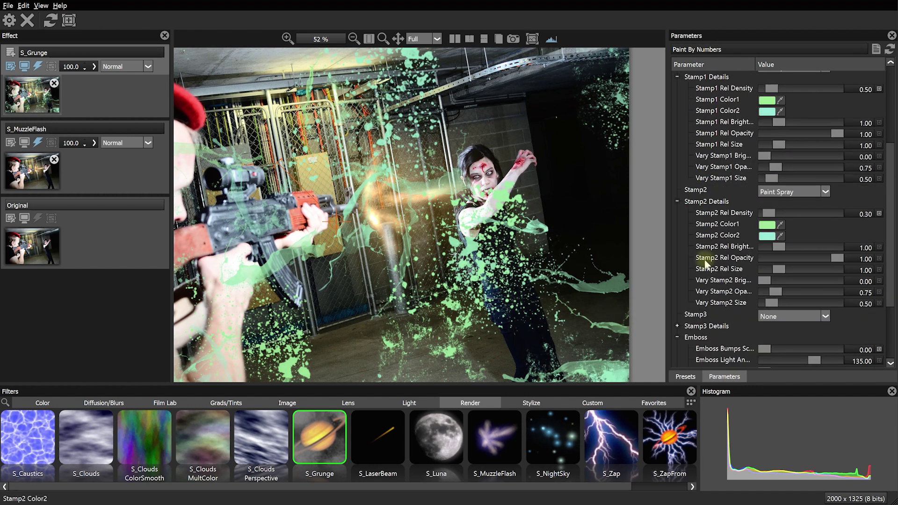
pyautogui.scroll(1, 767, 320)
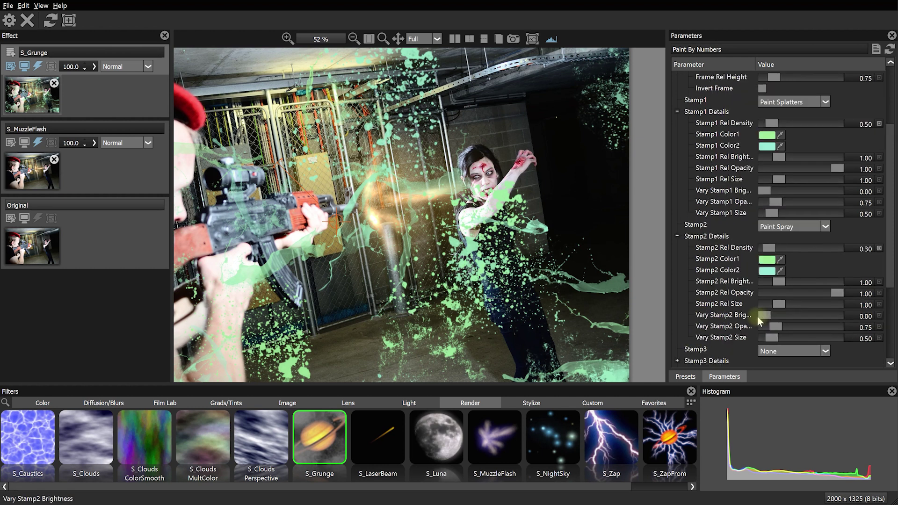
pyautogui.click(824, 102)
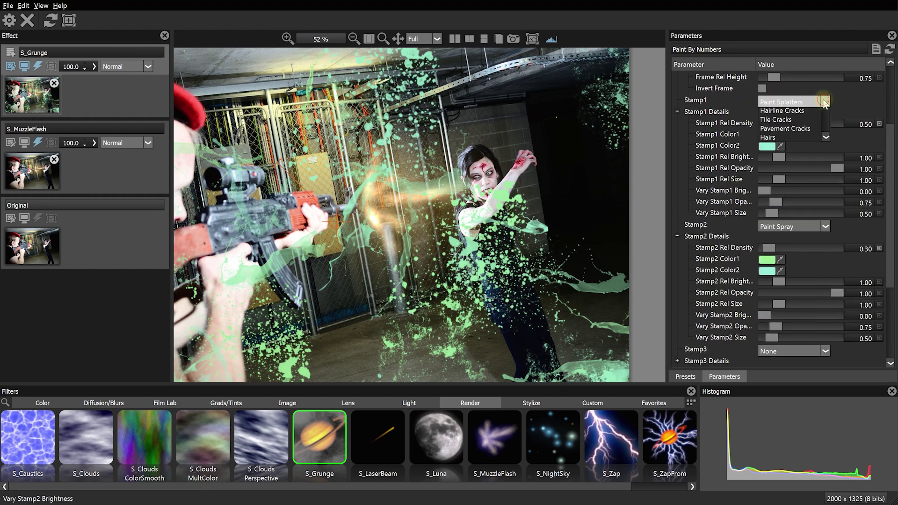
pyautogui.click(785, 131)
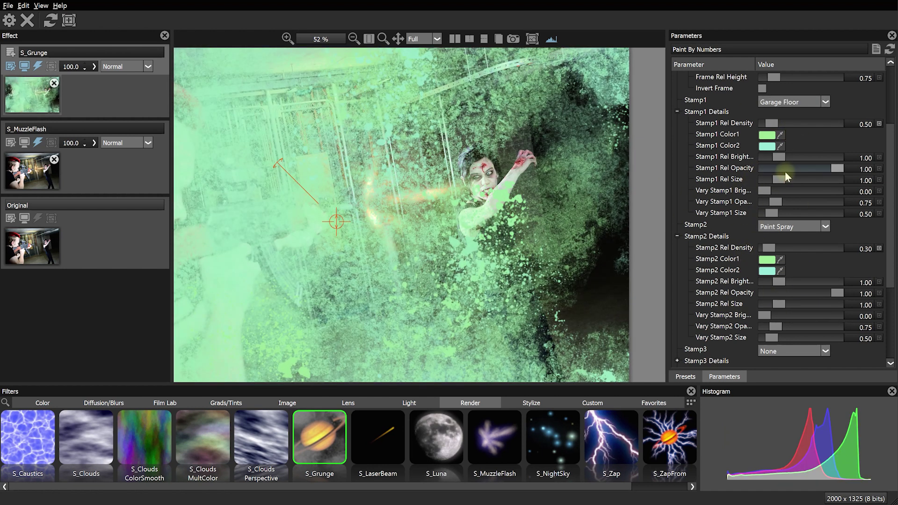
pyautogui.click(826, 101)
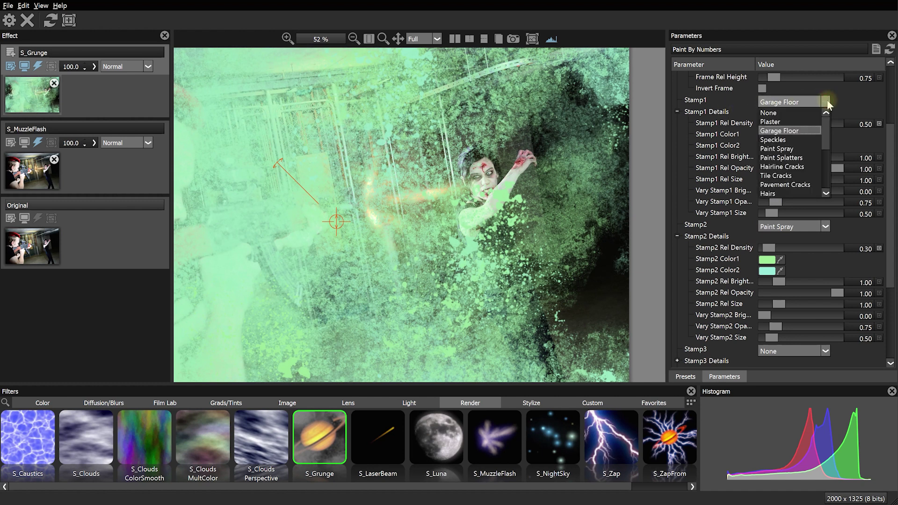
pyautogui.click(777, 140)
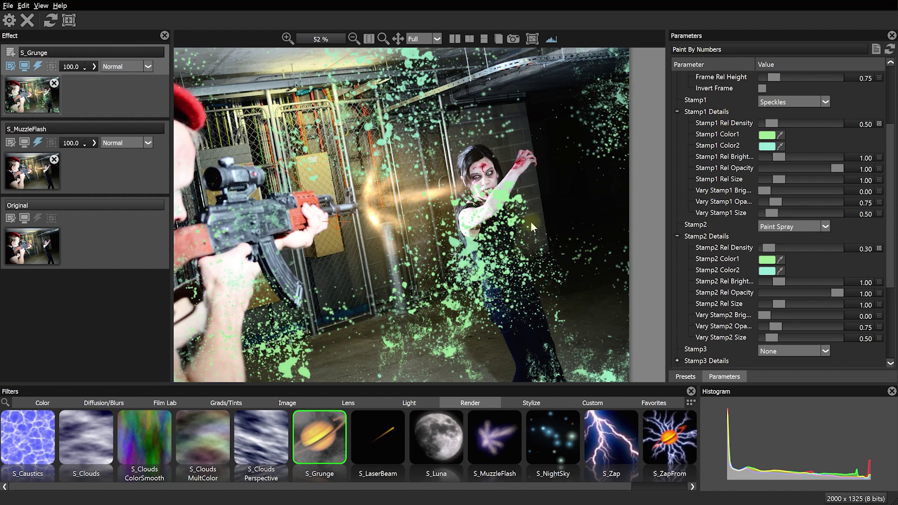
# Set the Paint Spray stamp to 0.42 relative size, 4.65 density and 2.27 size variation.
pyautogui.moveTo(775, 304); pyautogui.dragTo(772, 305)
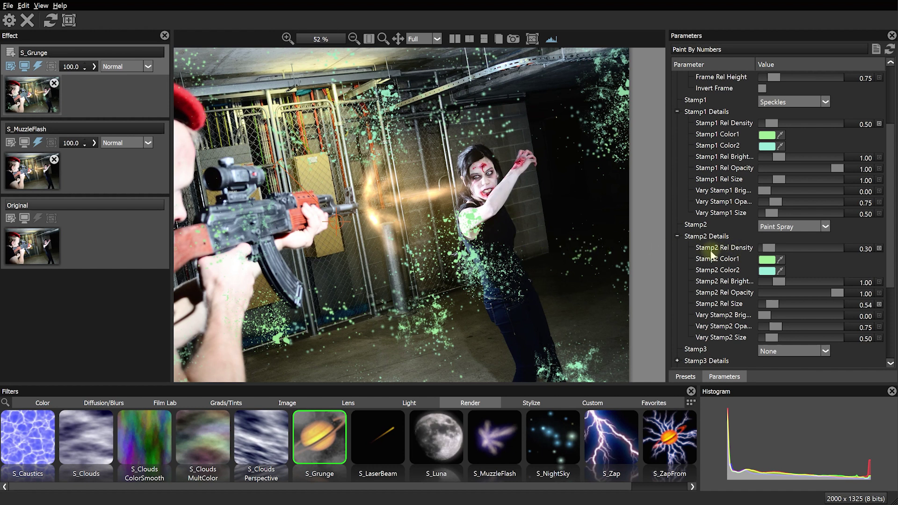
pyautogui.moveTo(768, 252); pyautogui.dragTo(811, 253)
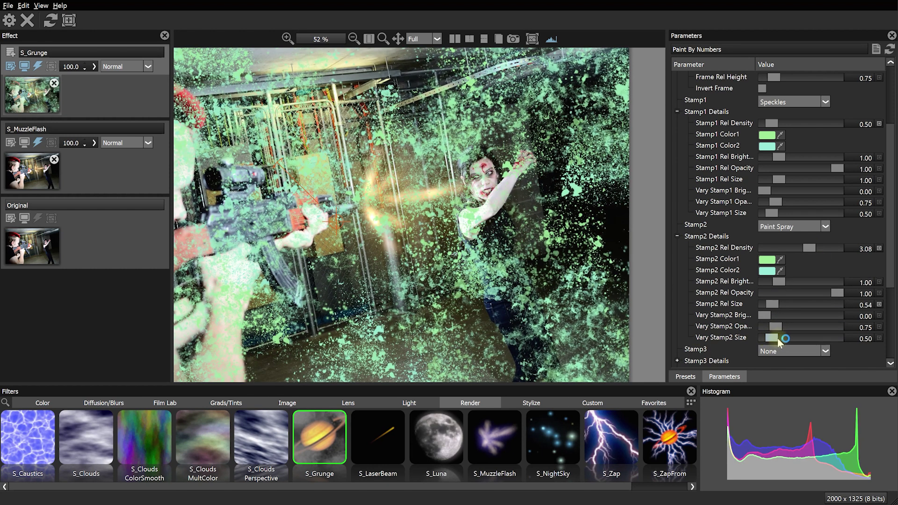
pyautogui.moveTo(785, 338); pyautogui.dragTo(798, 337)
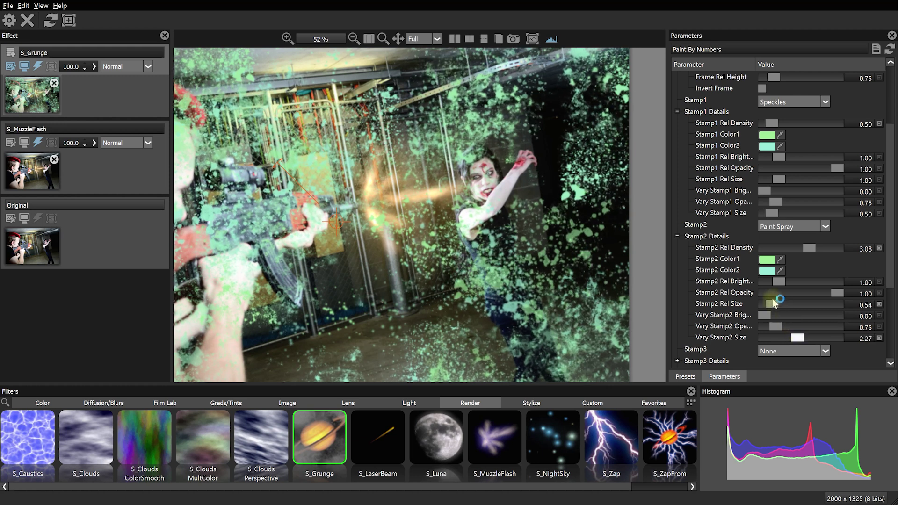
pyautogui.moveTo(772, 304); pyautogui.dragTo(770, 305)
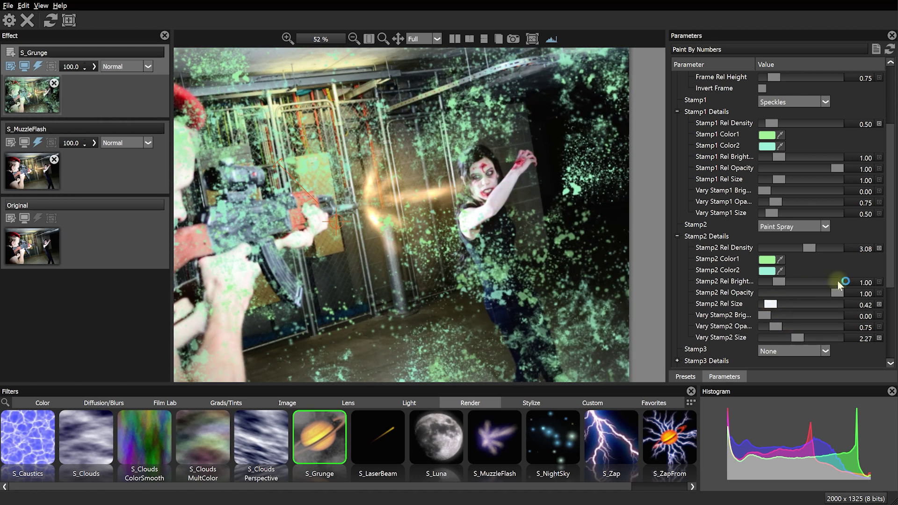
pyautogui.moveTo(816, 248); pyautogui.dragTo(839, 249)
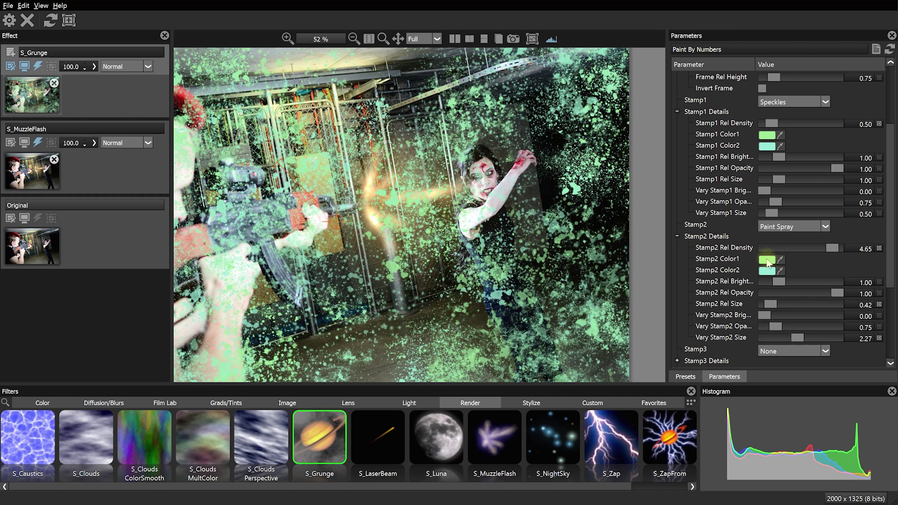
# Set the spray's first colour to a dark red.
pyautogui.click(766, 259)
pyautogui.click(578, 218)
pyautogui.click(561, 143)
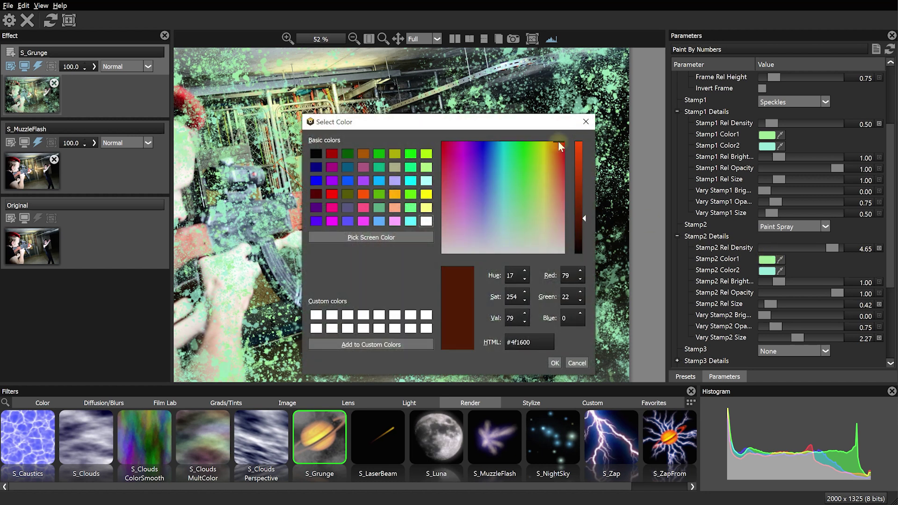
pyautogui.click(581, 229)
pyautogui.click(555, 363)
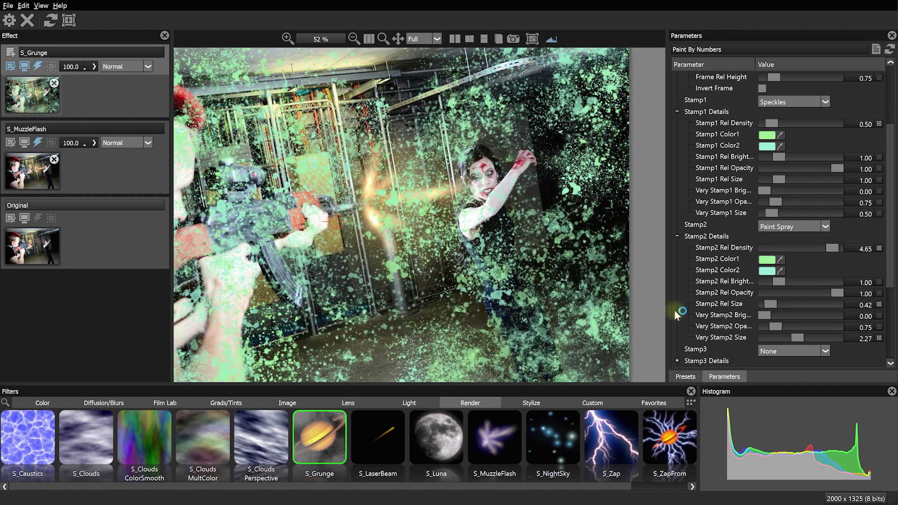
# Set the spray's second colour (Stamp2 Color2) to a deep red.
pyautogui.click(766, 270)
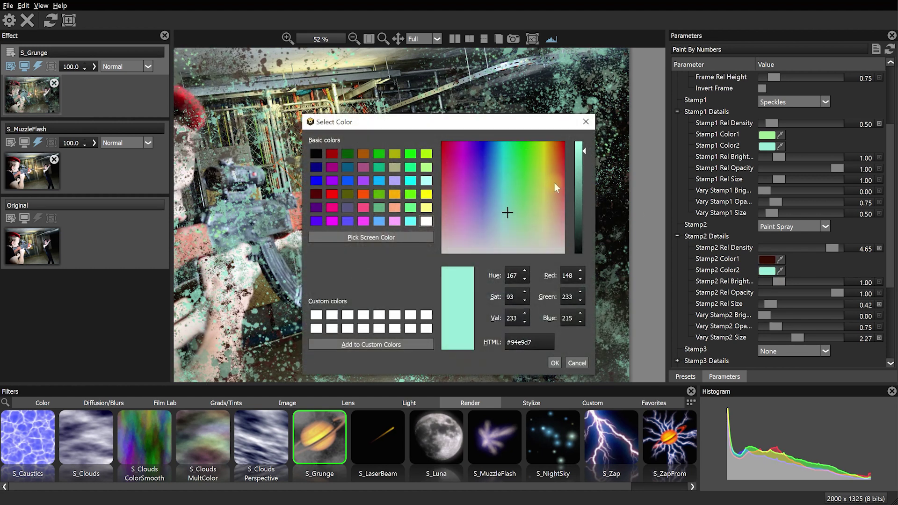
pyautogui.click(563, 144)
pyautogui.click(582, 148)
pyautogui.click(561, 142)
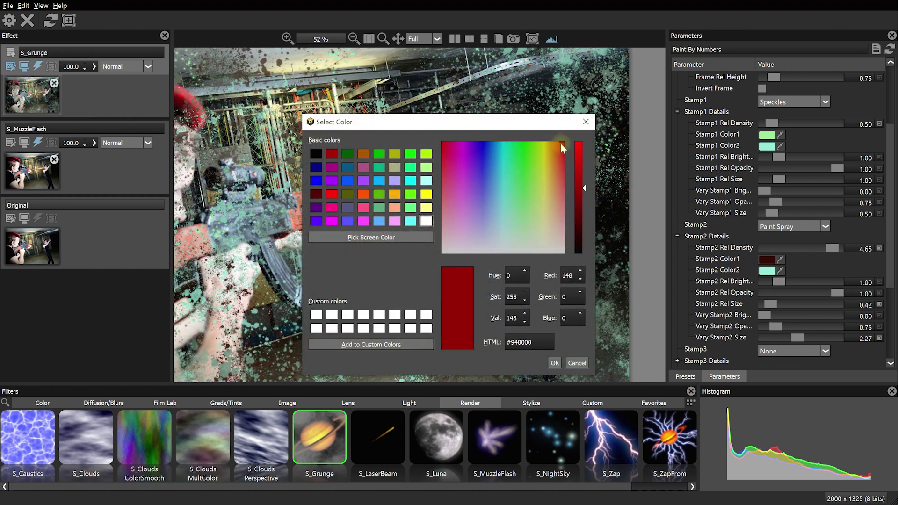
pyautogui.click(582, 190)
pyautogui.click(582, 193)
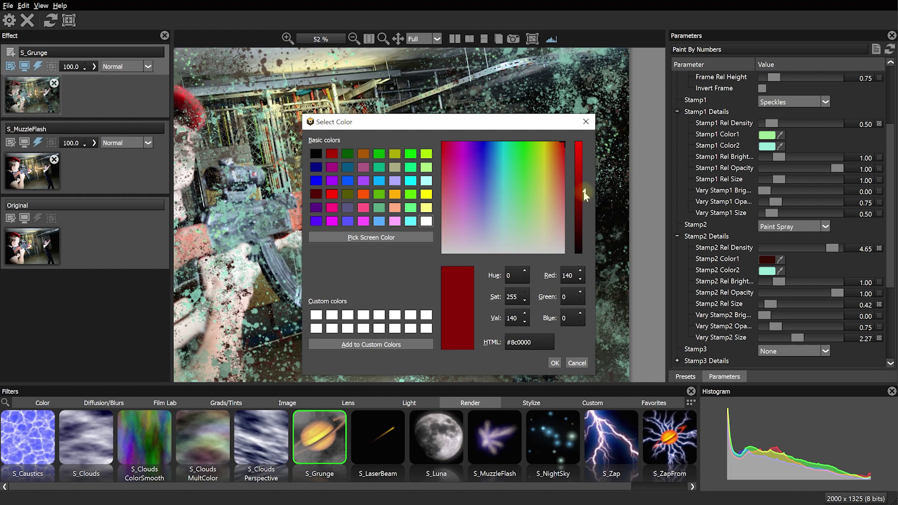
pyautogui.click(556, 362)
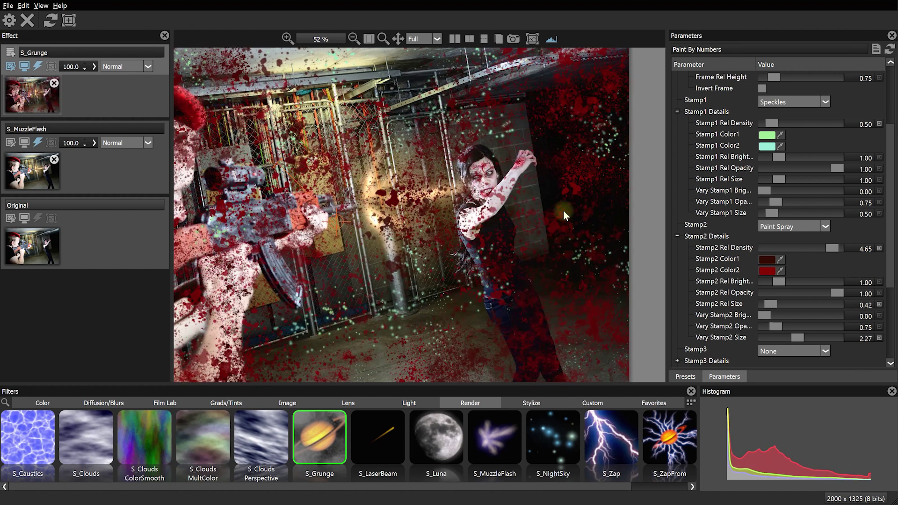
# Shrink Stamp2 Rel Size to 0.23 and set Stamp2 Rel Density to 15.
pyautogui.click(770, 305)
pyautogui.moveTo(770, 306); pyautogui.dragTo(771, 306)
pyautogui.moveTo(832, 249); pyautogui.dragTo(852, 251)
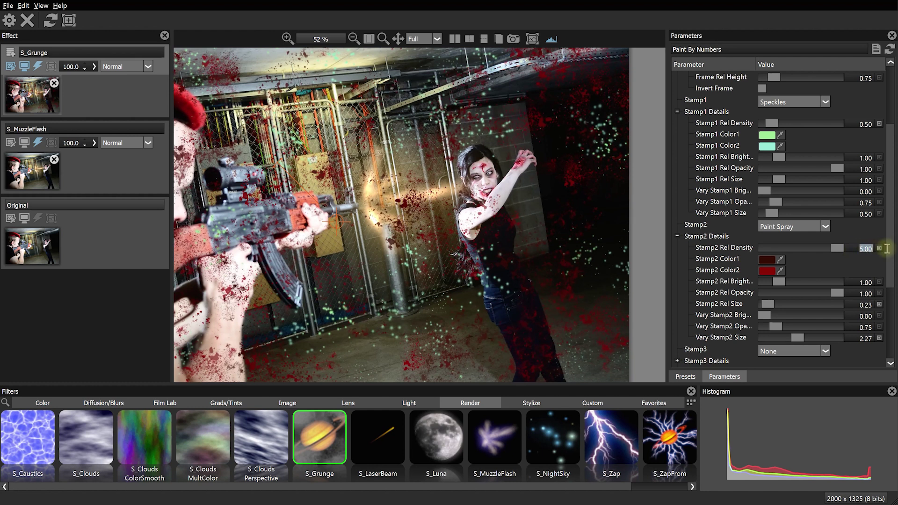
pyautogui.doubleClick(863, 250)
pyautogui.write('15')
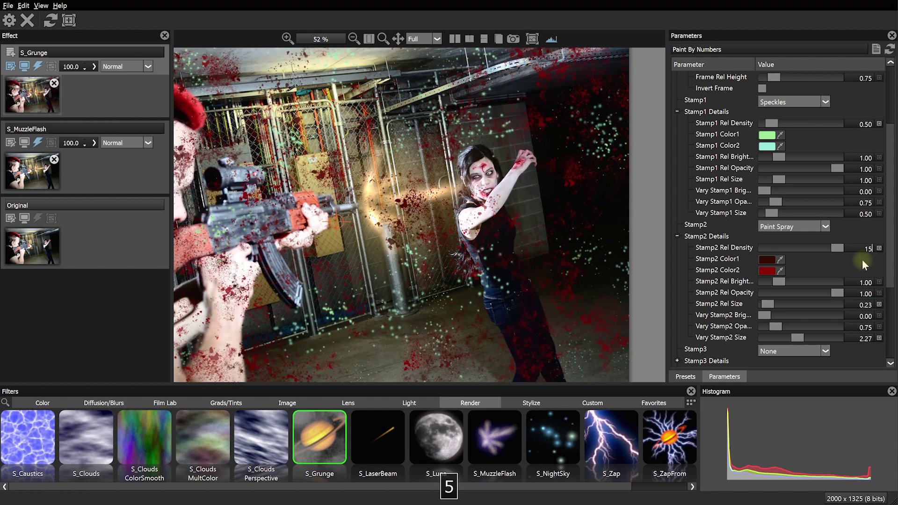
pyautogui.press('Return')
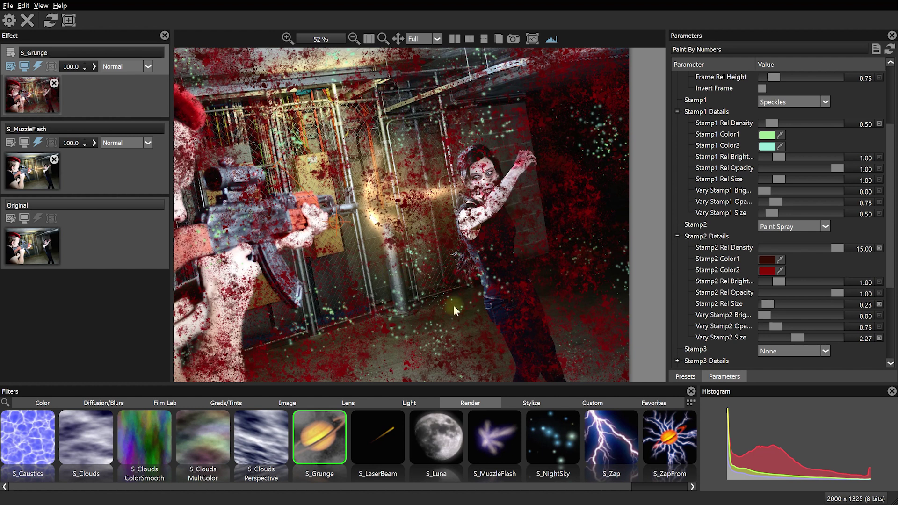
# Recolour the two Stamp1 speckle colours to a near-black red and a darkened bright red.
pyautogui.click(762, 135)
pyautogui.click(563, 143)
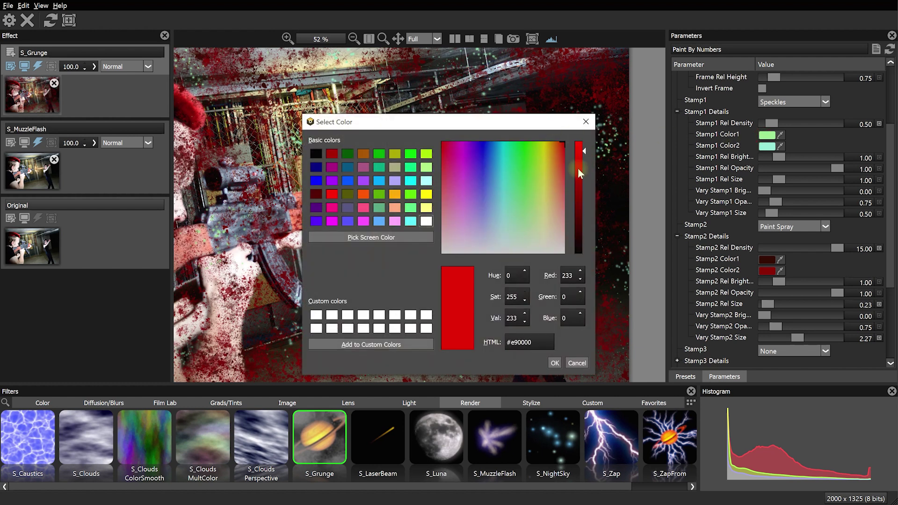
pyautogui.moveTo(576, 168); pyautogui.dragTo(583, 233)
pyautogui.click(554, 362)
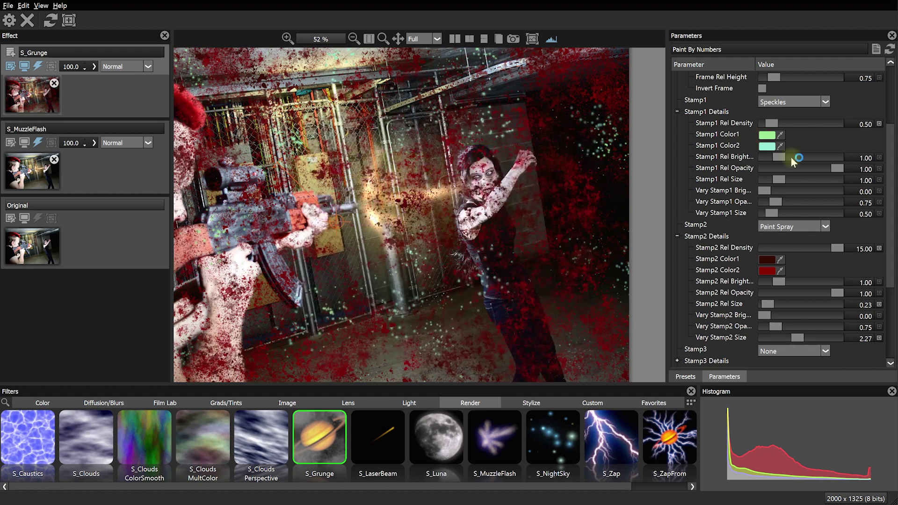
pyautogui.click(768, 147)
pyautogui.click(563, 143)
pyautogui.click(582, 155)
pyautogui.moveTo(583, 155); pyautogui.dragTo(581, 189)
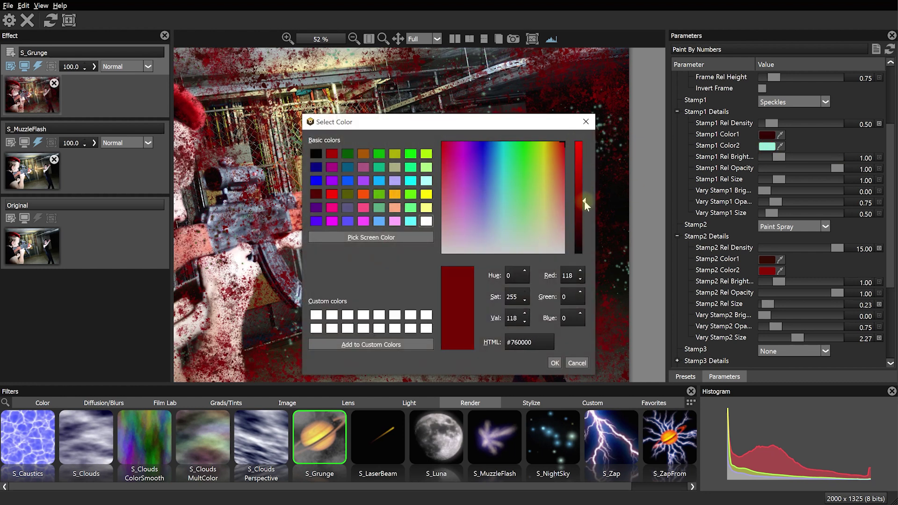
pyautogui.click(554, 363)
# Drag the grunge Seed to about 2.69 for a new splatter pattern.
pyautogui.scroll(1, 515, 190)
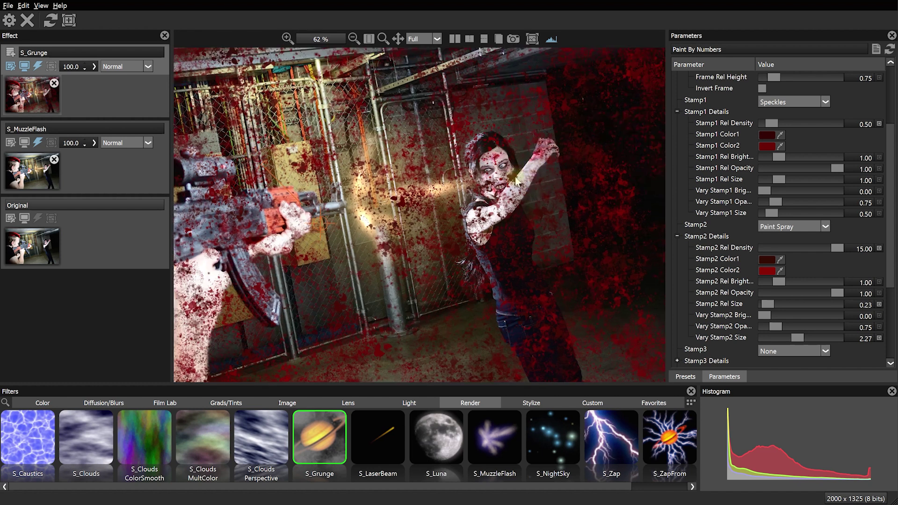
pyautogui.scroll(2, 515, 176)
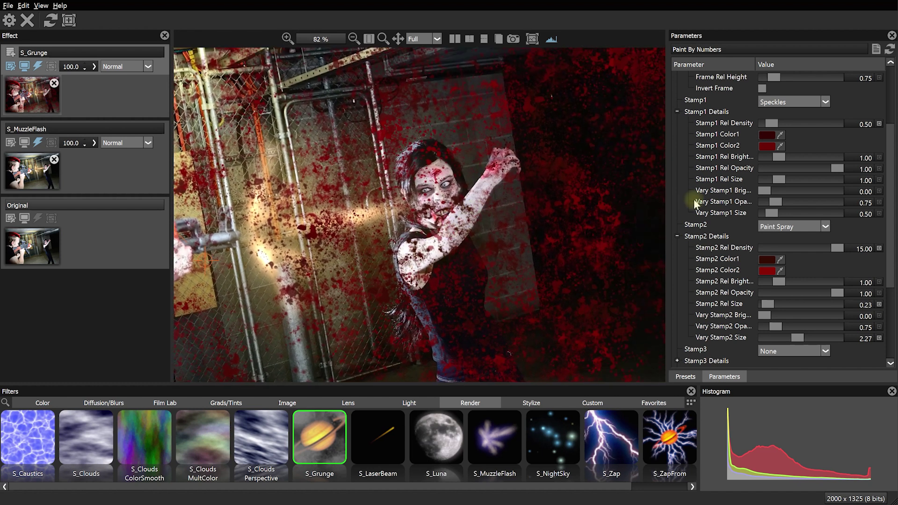
pyautogui.scroll(3, 705, 224)
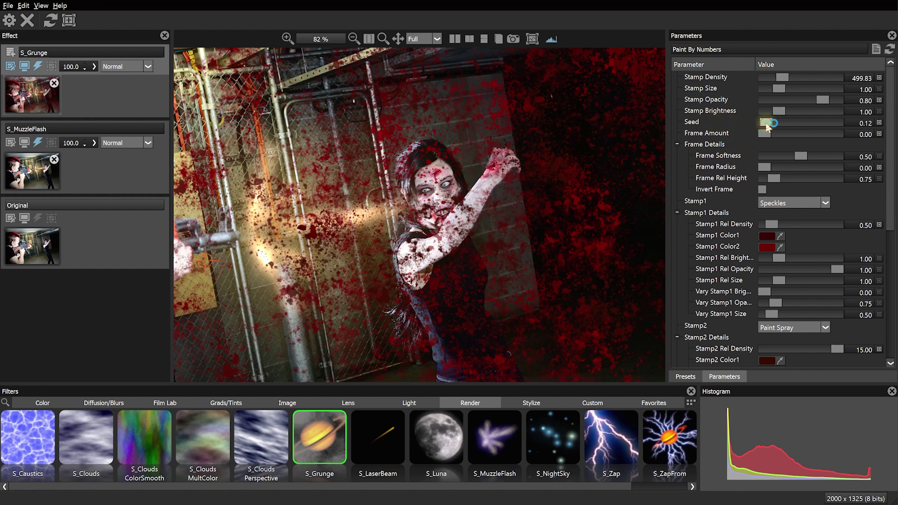
pyautogui.moveTo(767, 126); pyautogui.dragTo(804, 124)
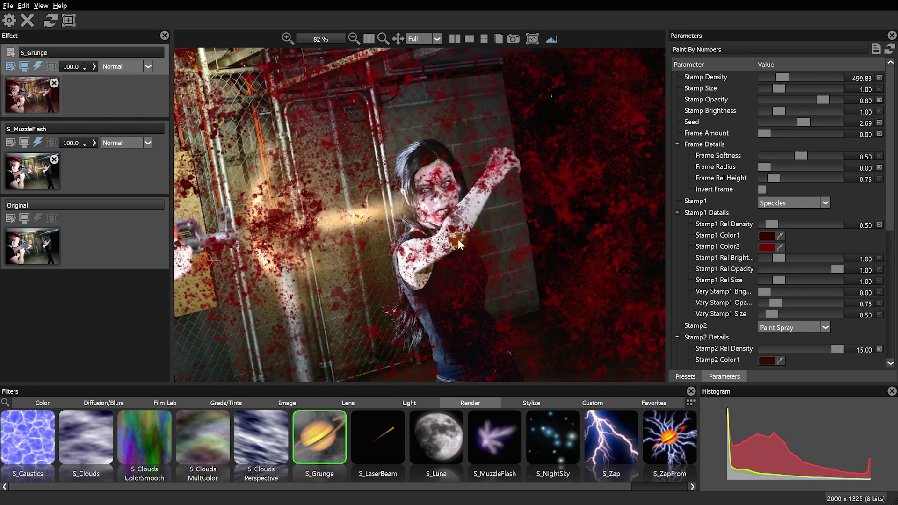
# Darken Stamp2 Color2 to a deeper red.
pyautogui.moveTo(476, 234); pyautogui.dragTo(479, 228)
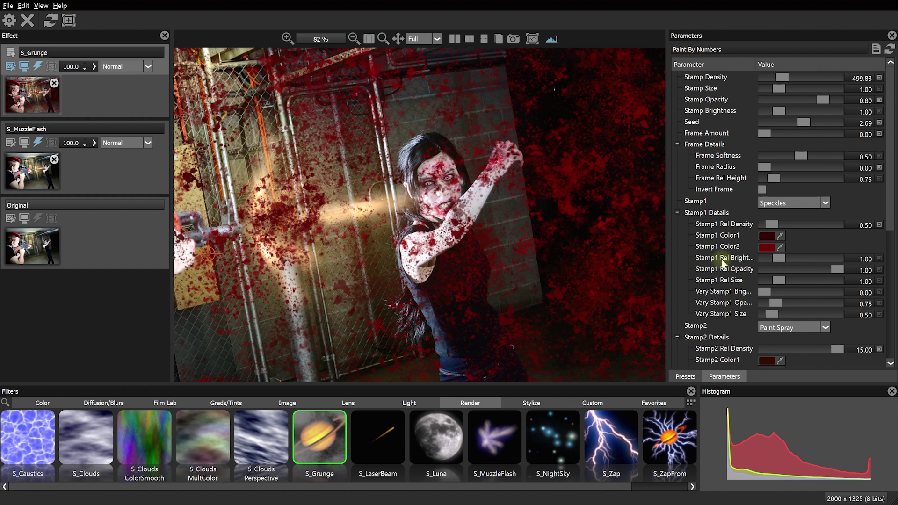
pyautogui.scroll(-3, 761, 196)
pyautogui.click(767, 305)
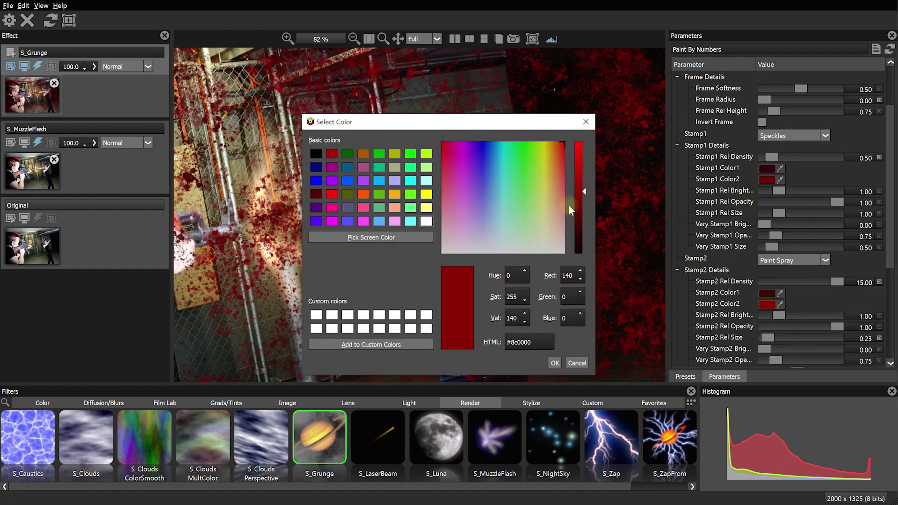
pyautogui.moveTo(569, 200); pyautogui.dragTo(828, 217)
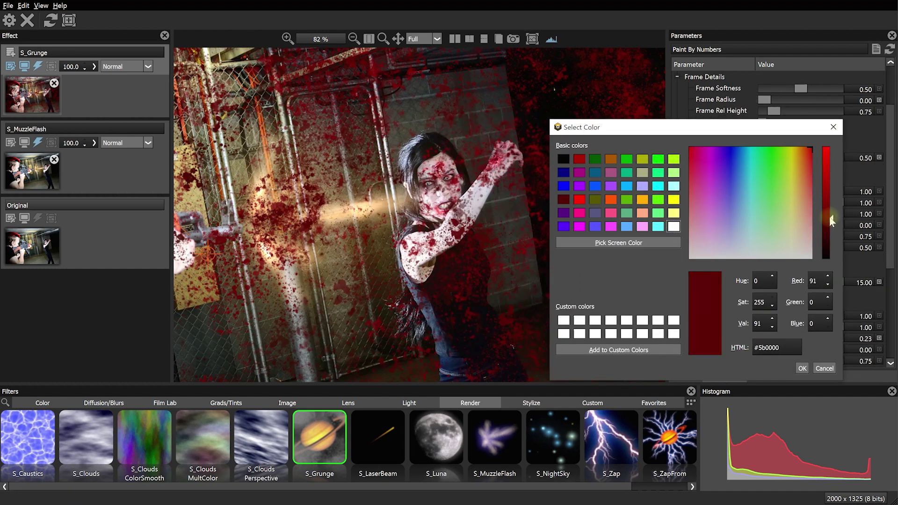
pyautogui.click(802, 369)
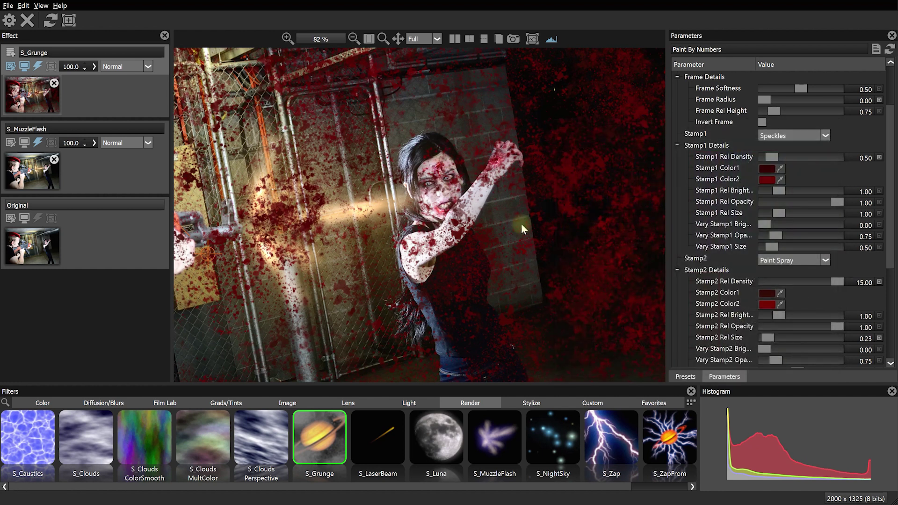
pyautogui.scroll(-7, 715, 227)
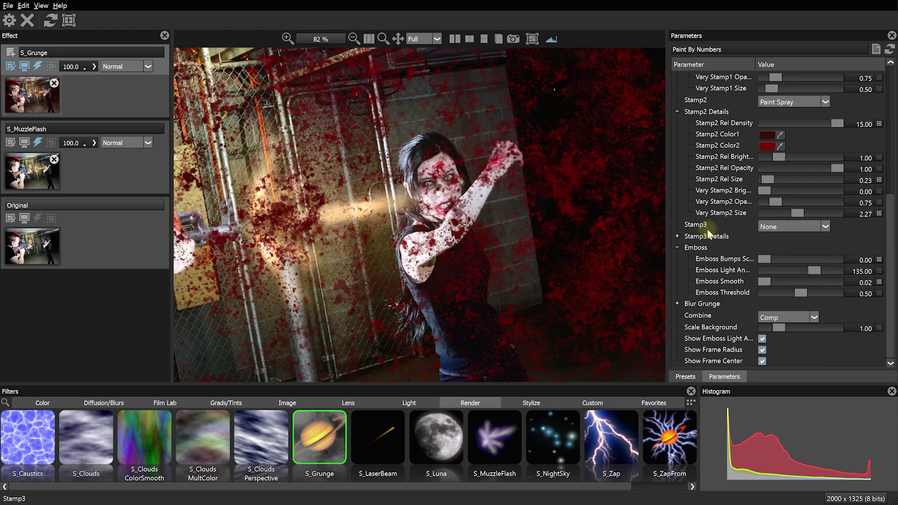
# Set Emboss Bumps Scale to 0.11 and Emboss Light Angle to about -202.82.
pyautogui.scroll(4, 473, 199)
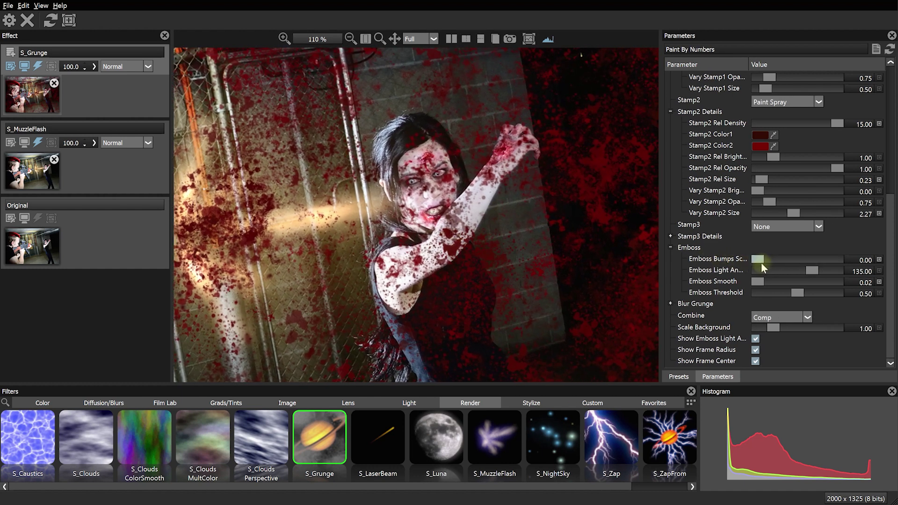
pyautogui.click(756, 260)
pyautogui.moveTo(757, 260)
pyautogui.mouseDown()
pyautogui.moveTo(772, 259)
pyautogui.moveTo(758, 260)
pyautogui.mouseUp()
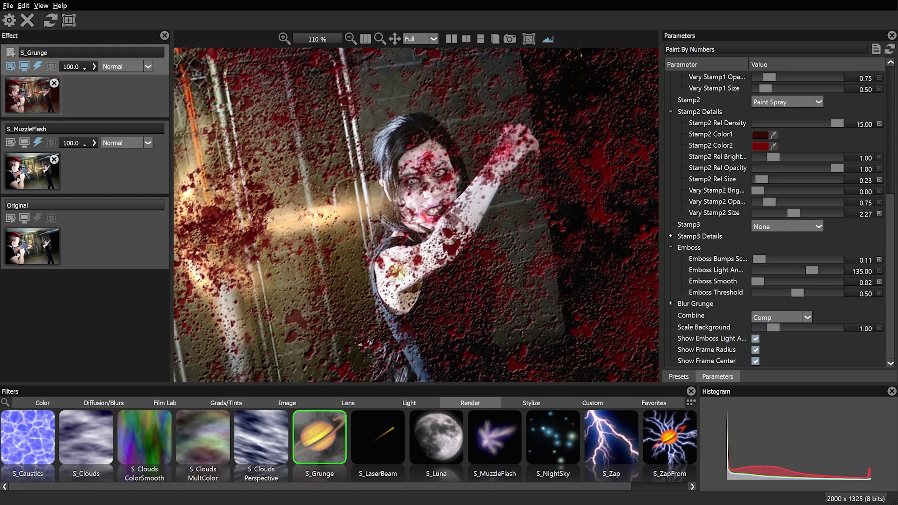
pyautogui.scroll(1, 445, 259)
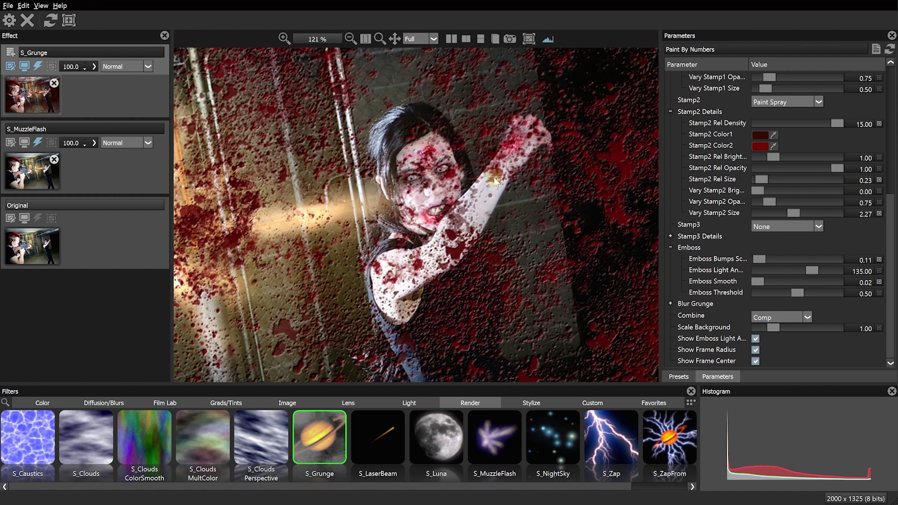
pyautogui.moveTo(810, 272); pyautogui.dragTo(776, 277)
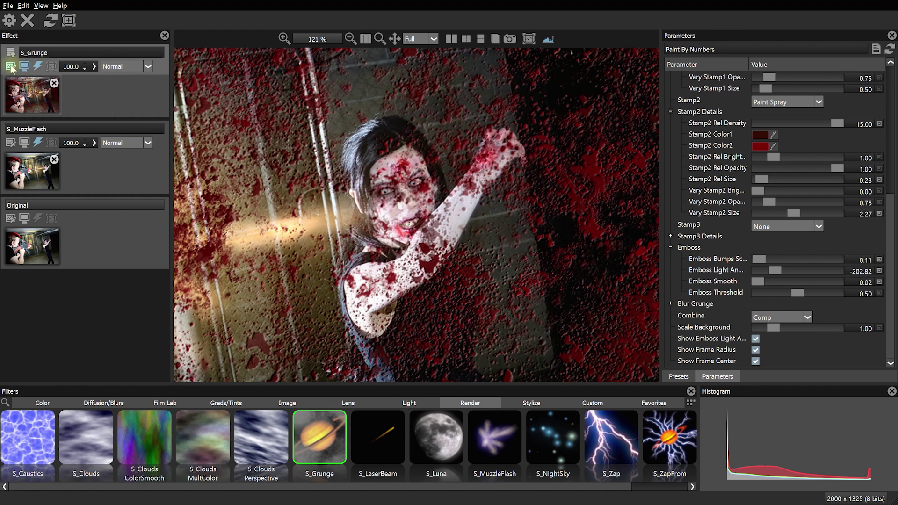
# Rename the grunge layer 'ZombieBlood' and add a paintable mask to it.
pyautogui.doubleClick(34, 53)
pyautogui.write('ZombieBlood')
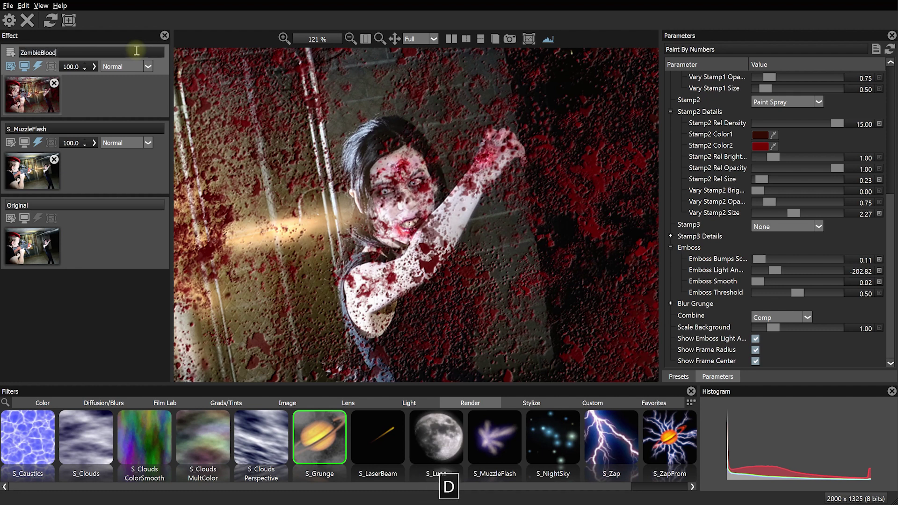
pyautogui.click(70, 22)
pyautogui.click(103, 145)
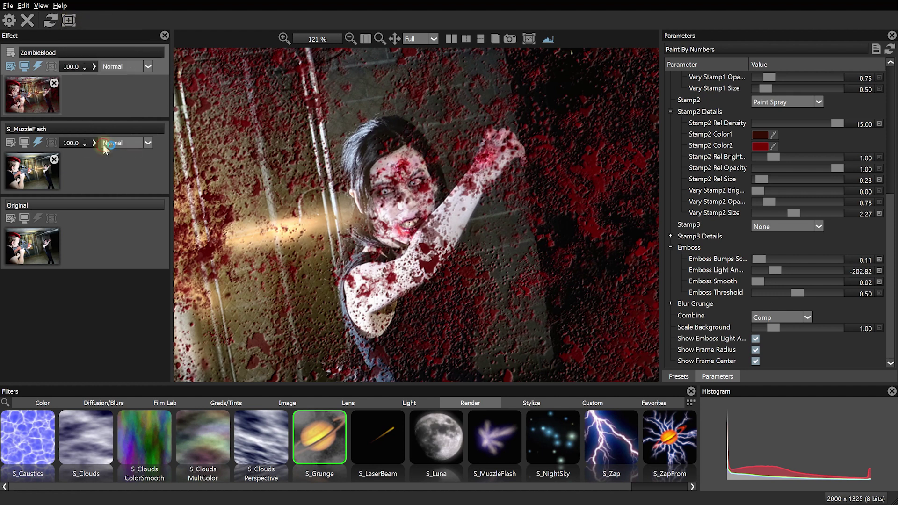
# Paint blood onto the zombie's forearm and face, erasing some from the forearm.
pyautogui.moveTo(443, 206); pyautogui.dragTo(377, 220)
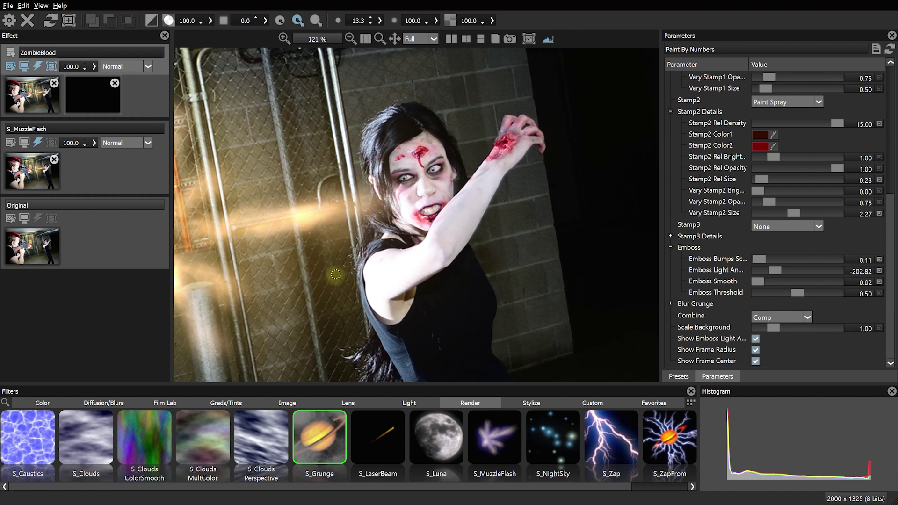
pyautogui.scroll(-5, 329, 283)
pyautogui.scroll(8, 329, 283)
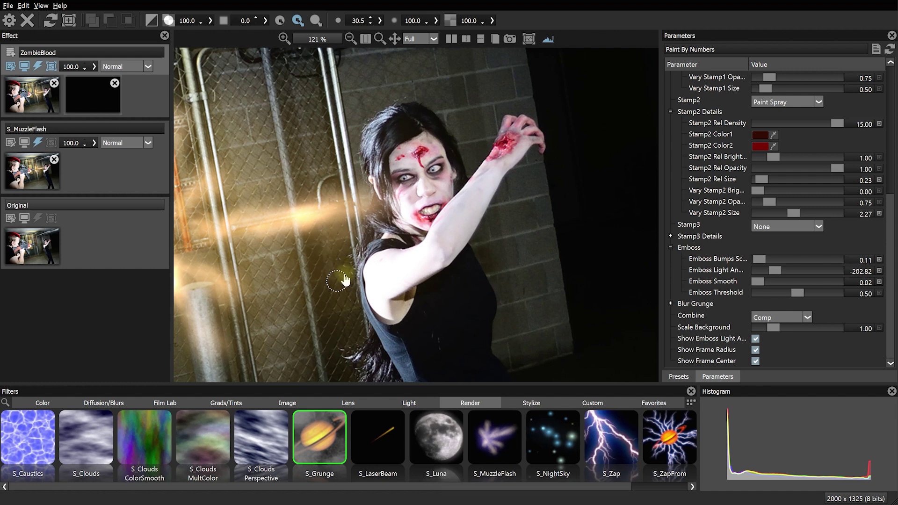
pyautogui.scroll(5, 344, 280)
pyautogui.moveTo(486, 175)
pyautogui.mouseDown()
pyautogui.moveTo(439, 243)
pyautogui.moveTo(399, 261)
pyautogui.moveTo(387, 290)
pyautogui.moveTo(381, 271)
pyautogui.mouseUp()
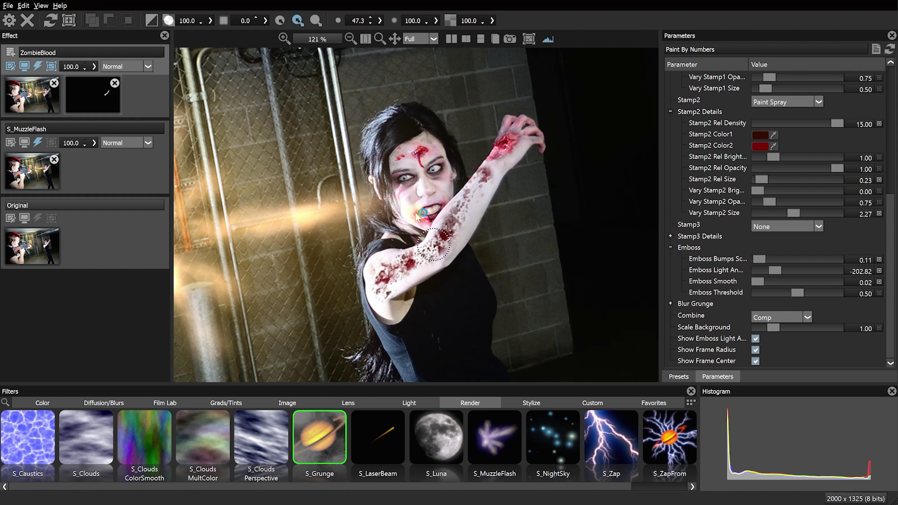
pyautogui.moveTo(417, 216)
pyautogui.mouseDown()
pyautogui.moveTo(402, 208)
pyautogui.moveTo(426, 156)
pyautogui.moveTo(437, 196)
pyautogui.mouseUp()
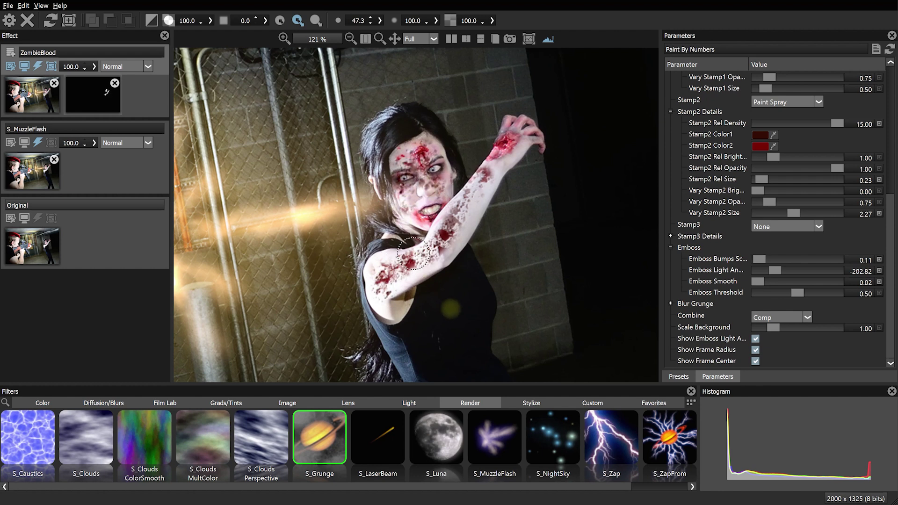
pyautogui.moveTo(484, 170)
pyautogui.mouseDown()
pyautogui.moveTo(392, 278)
pyautogui.moveTo(362, 263)
pyautogui.moveTo(412, 186)
pyautogui.mouseUp()
pyautogui.scroll(-5, 460, 229)
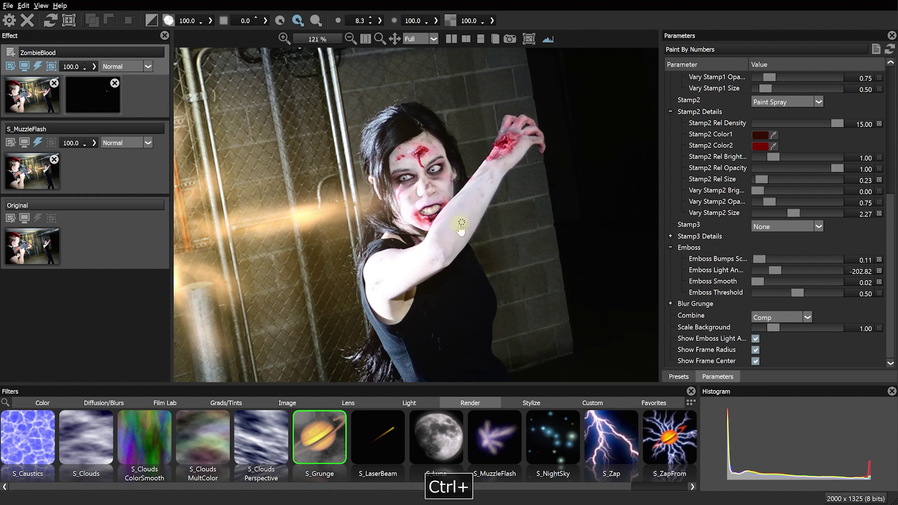
pyautogui.scroll(2, 461, 236)
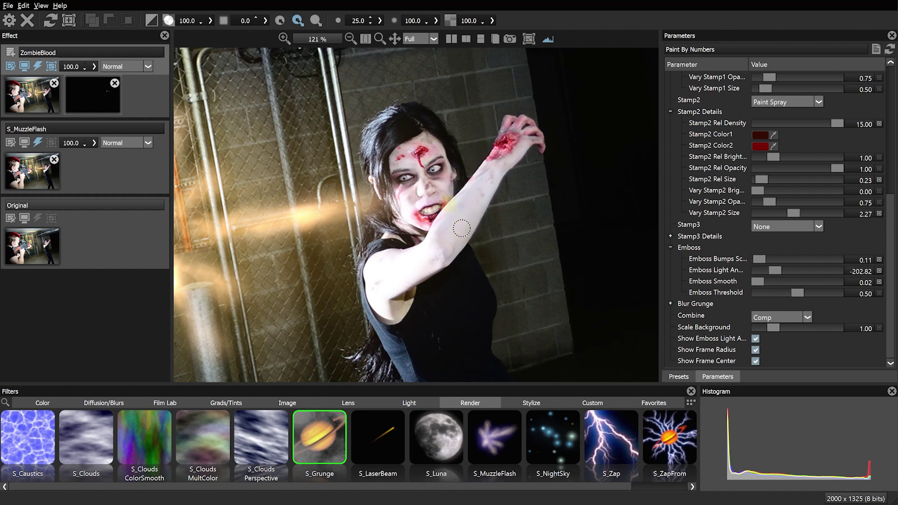
# Make the blood brush edge harder by lowering its softness.
pyautogui.click(435, 21)
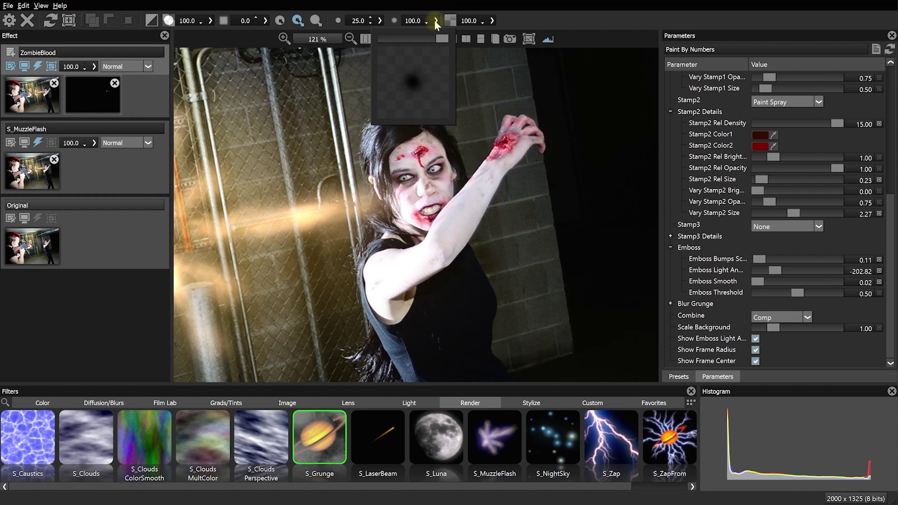
pyautogui.moveTo(442, 39); pyautogui.dragTo(395, 42)
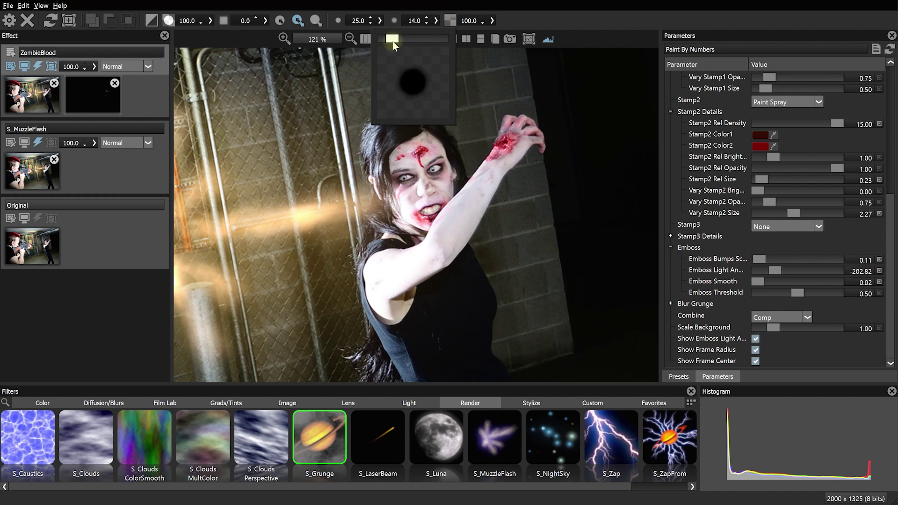
pyautogui.moveTo(393, 44); pyautogui.dragTo(394, 45)
pyautogui.scroll(1, 482, 222)
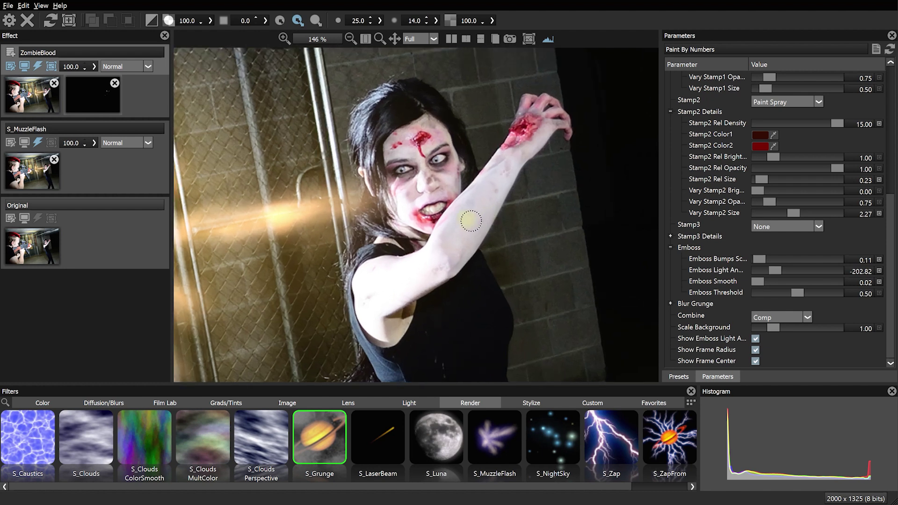
pyautogui.moveTo(470, 221); pyautogui.dragTo(450, 203)
# Paint blood up the forearm, across the hand and along the inner and upper arm.
pyautogui.moveTo(471, 172); pyautogui.dragTo(494, 150)
pyautogui.scroll(-3, 492, 154)
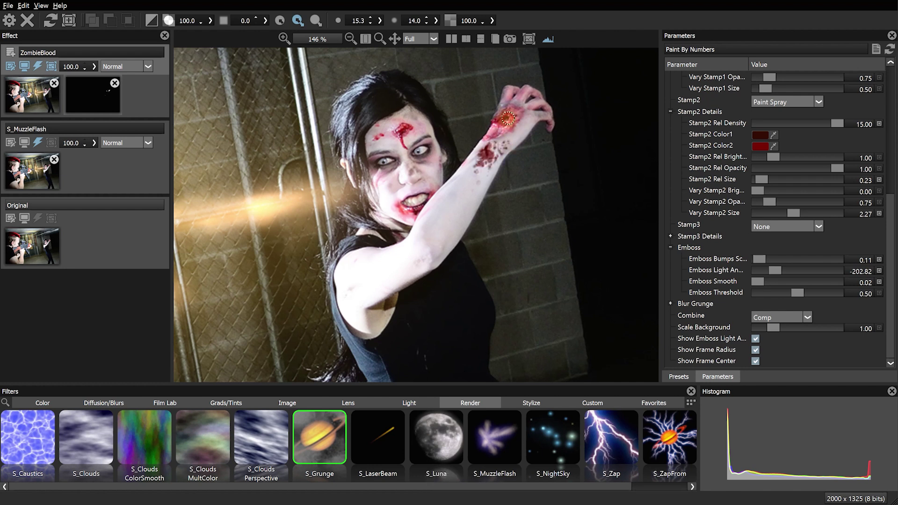
pyautogui.moveTo(504, 101)
pyautogui.mouseDown()
pyautogui.moveTo(526, 93)
pyautogui.moveTo(520, 114)
pyautogui.mouseUp()
pyautogui.moveTo(450, 180)
pyautogui.mouseDown()
pyautogui.moveTo(424, 230)
pyautogui.moveTo(451, 207)
pyautogui.moveTo(443, 221)
pyautogui.moveTo(413, 241)
pyautogui.mouseUp()
pyautogui.scroll(-3, 452, 208)
pyautogui.moveTo(472, 195)
pyautogui.mouseDown()
pyautogui.moveTo(423, 269)
pyautogui.moveTo(432, 265)
pyautogui.moveTo(363, 310)
pyautogui.moveTo(384, 302)
pyautogui.moveTo(359, 325)
pyautogui.mouseUp()
pyautogui.moveTo(344, 294)
pyautogui.mouseDown()
pyautogui.moveTo(337, 273)
pyautogui.moveTo(352, 258)
pyautogui.moveTo(364, 251)
pyautogui.moveTo(360, 266)
pyautogui.moveTo(395, 251)
pyautogui.moveTo(387, 270)
pyautogui.mouseUp()
pyautogui.scroll(-2, 387, 270)
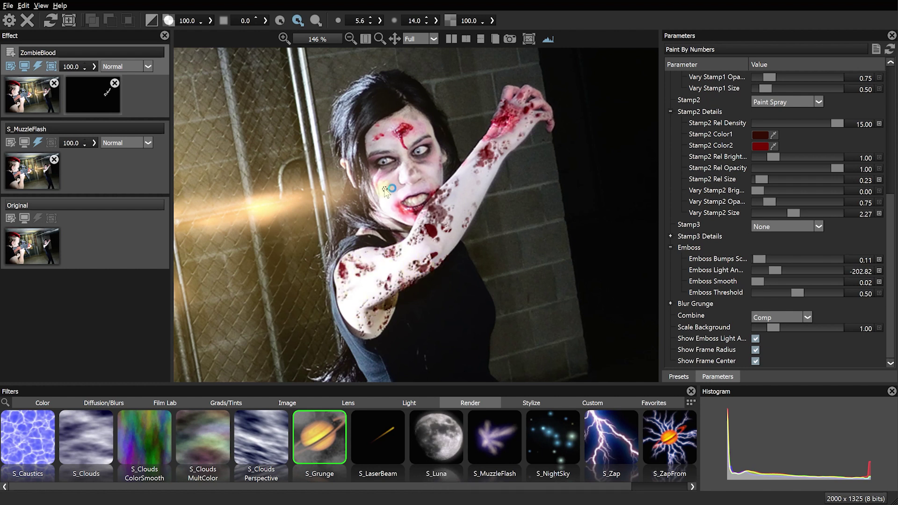
pyautogui.scroll(3, 379, 182)
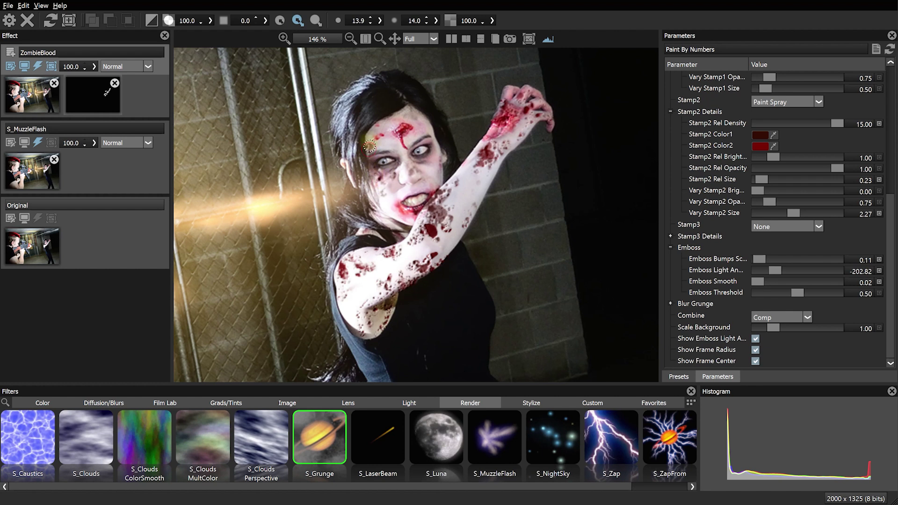
# Dab blood on the forehead wound and around the eyes, fit the view, and add an empty layer.
pyautogui.click(403, 128)
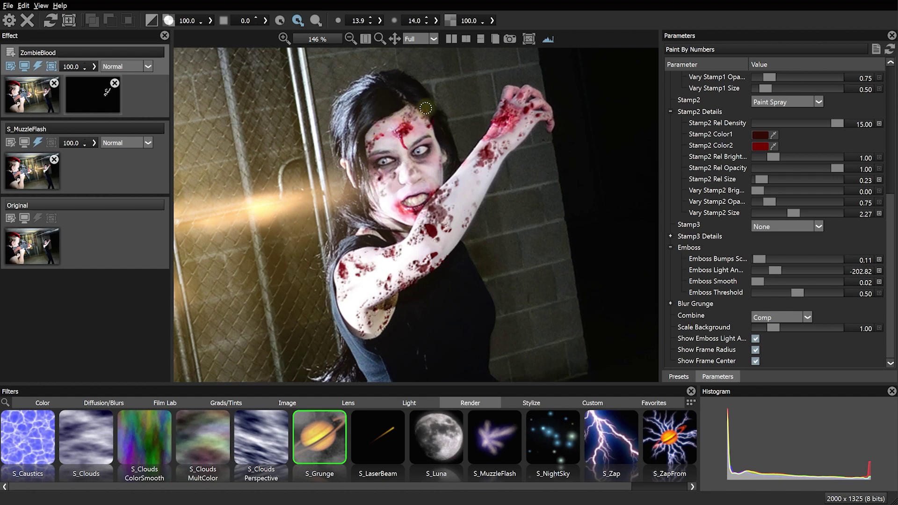
pyautogui.click(439, 124)
pyautogui.click(436, 152)
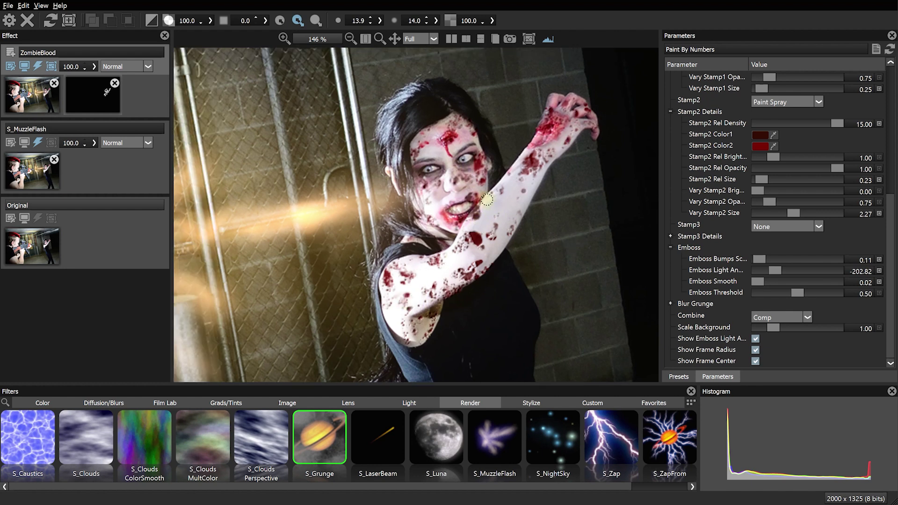
pyautogui.press('[')
pyautogui.press('[')
pyautogui.press('[')
pyautogui.press('[')
pyautogui.press('[')
pyautogui.hotkey('ctrl', '0')
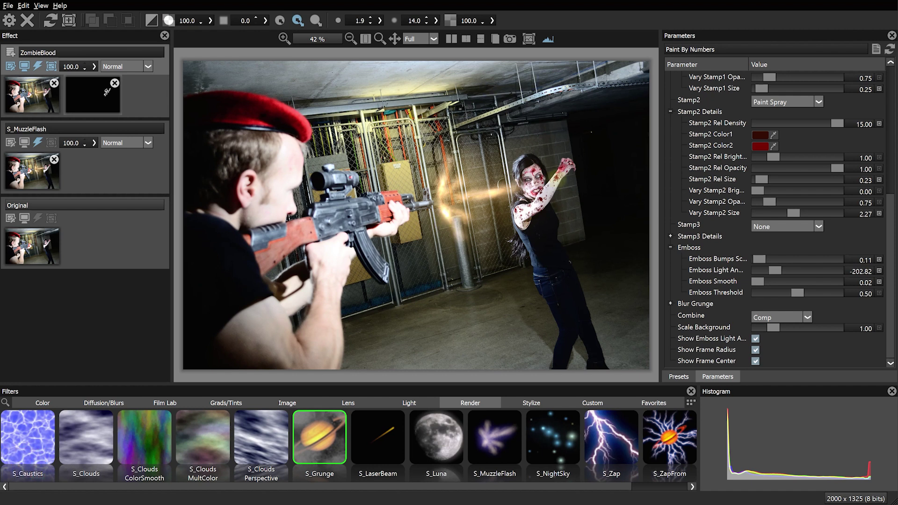
pyautogui.click(10, 55)
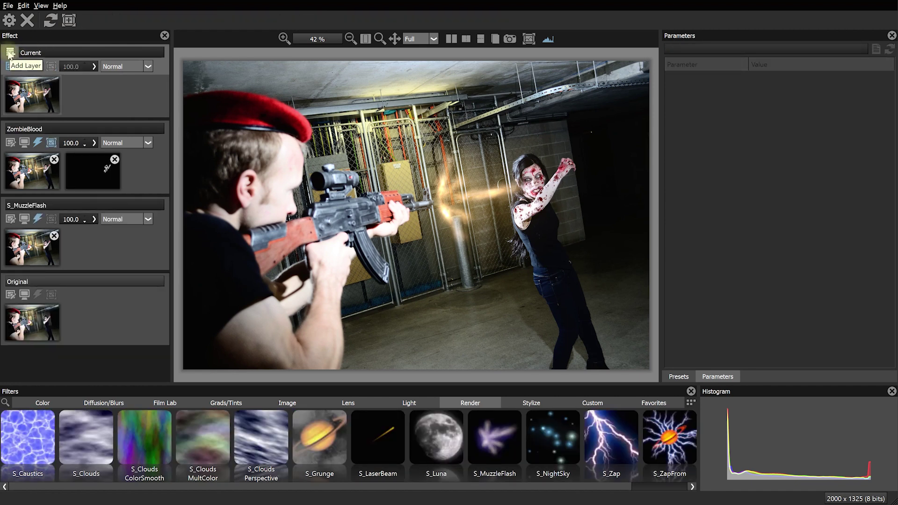
# Apply S_Grunge to the new layer with the Rough Broken Floor preset.
pyautogui.click(318, 441)
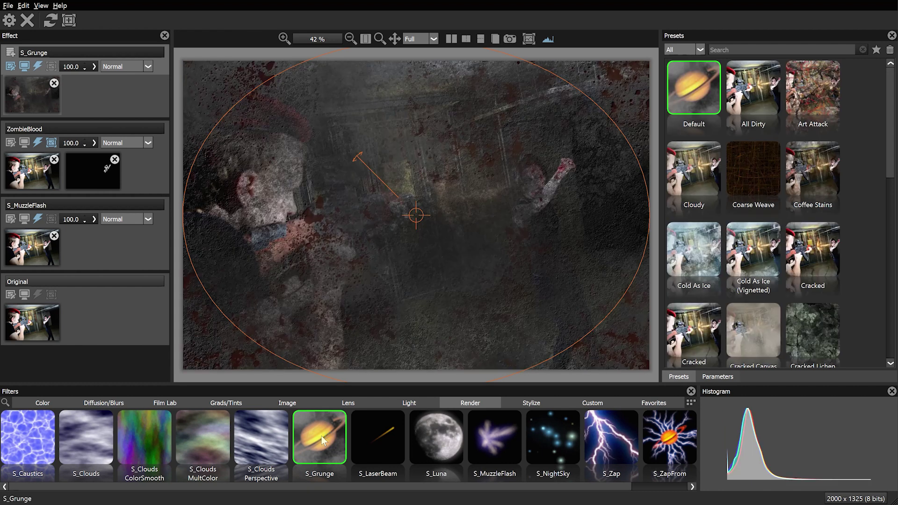
pyautogui.click(807, 241)
pyautogui.scroll(-2, 759, 189)
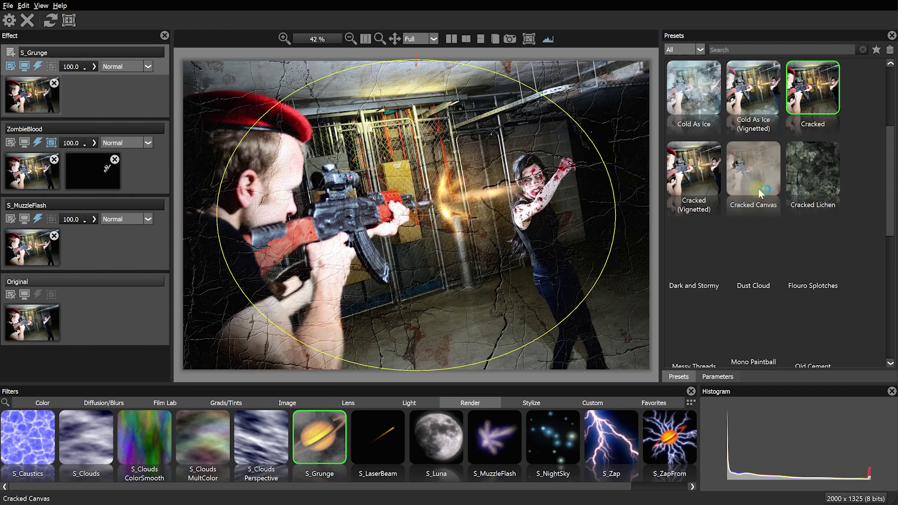
pyautogui.click(690, 187)
pyautogui.click(806, 331)
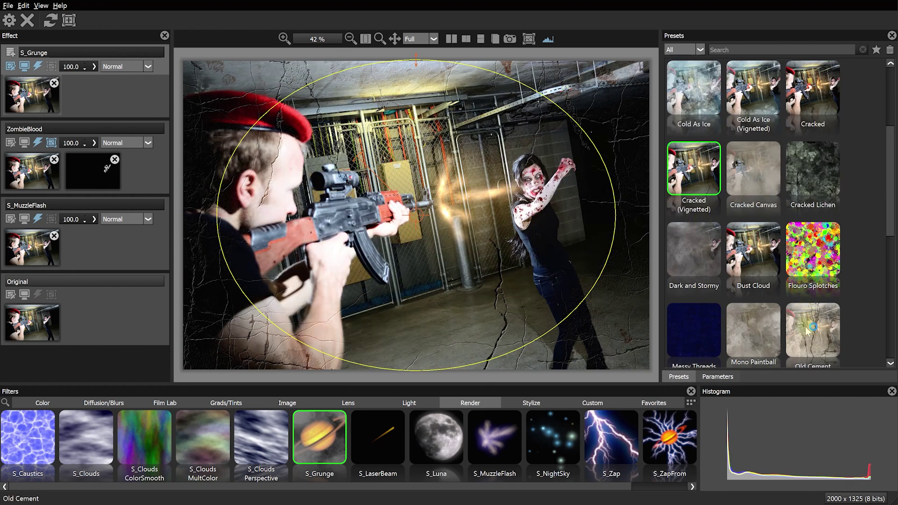
pyautogui.scroll(-2, 813, 280)
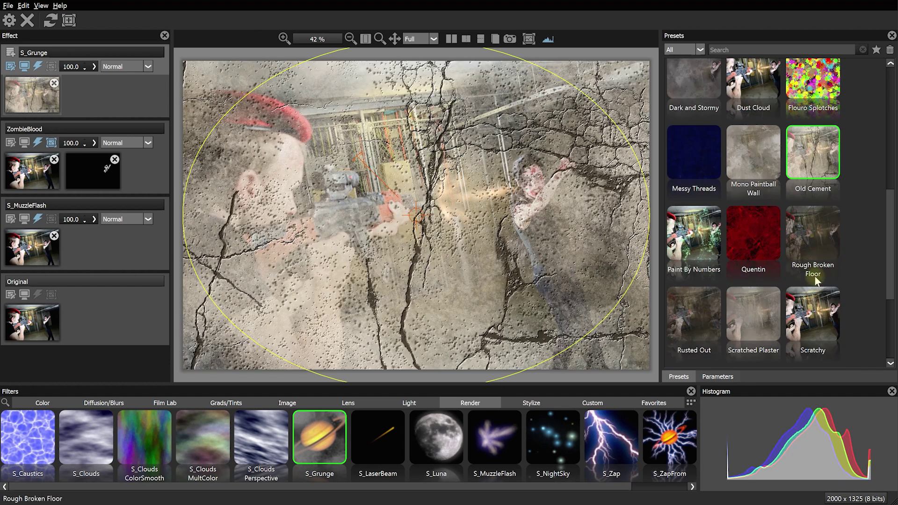
pyautogui.click(818, 238)
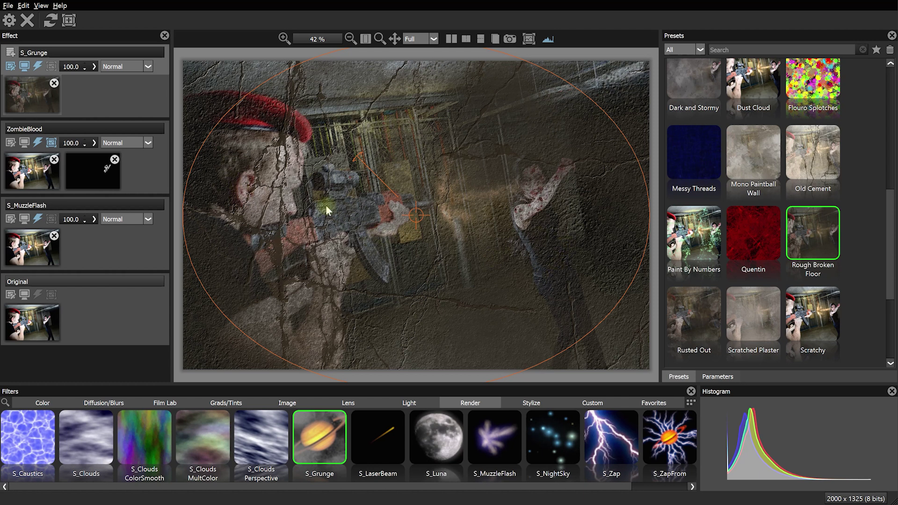
# Set the grunge layer's blend mode to Multiply.
pyautogui.click(147, 68)
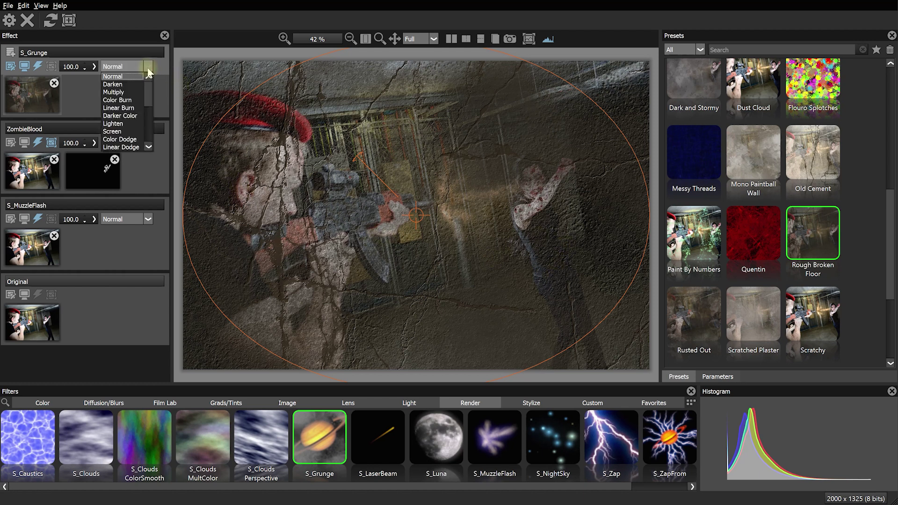
pyautogui.click(118, 93)
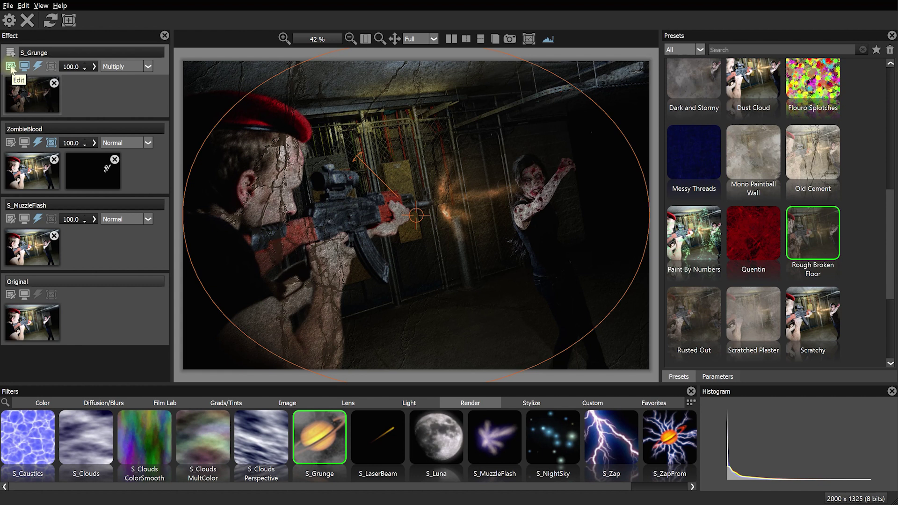
pyautogui.click(69, 20)
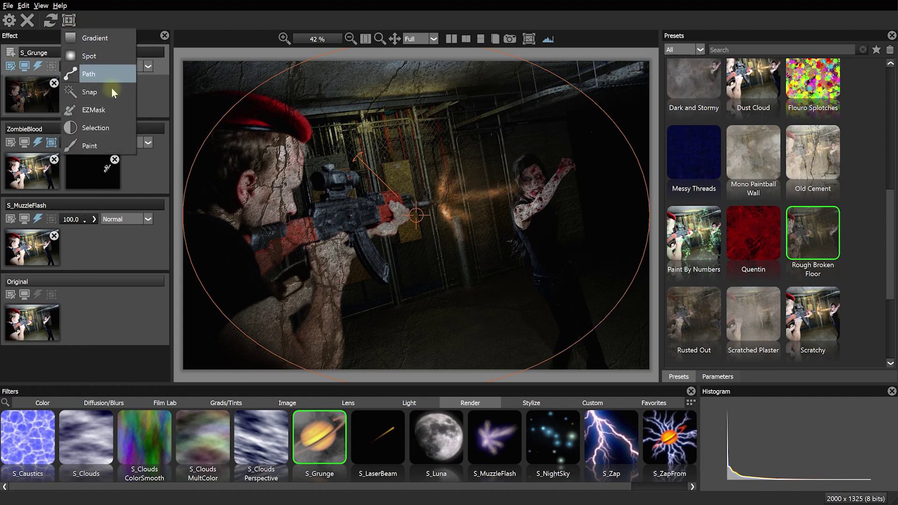
# Add an EZMask to S_Grunge and paint green across the ceiling, upper-right wall and floor.
pyautogui.click(89, 110)
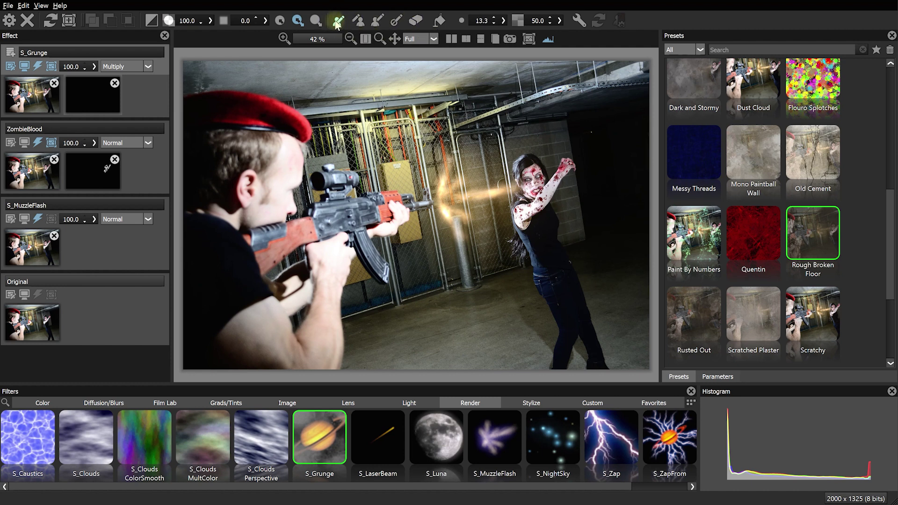
pyautogui.scroll(5, 421, 154)
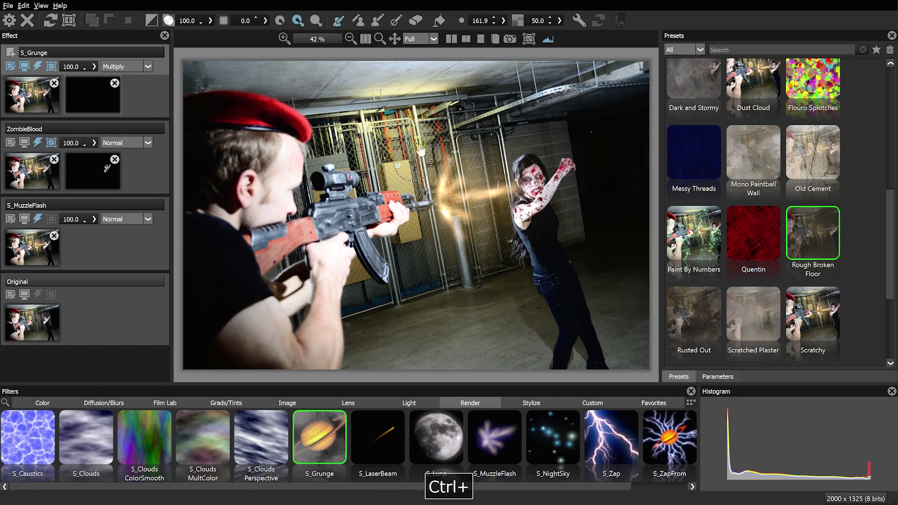
pyautogui.scroll(-3, 421, 148)
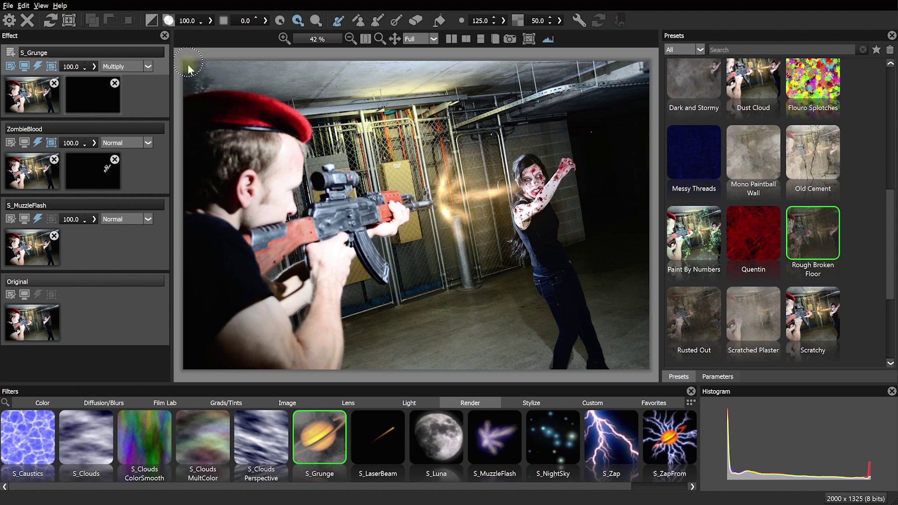
pyautogui.moveTo(188, 66)
pyautogui.mouseDown()
pyautogui.moveTo(342, 82)
pyautogui.moveTo(324, 73)
pyautogui.moveTo(582, 61)
pyautogui.moveTo(356, 97)
pyautogui.moveTo(276, 79)
pyautogui.mouseUp()
pyautogui.moveTo(541, 73)
pyautogui.mouseDown()
pyautogui.moveTo(547, 94)
pyautogui.moveTo(608, 75)
pyautogui.moveTo(538, 106)
pyautogui.moveTo(535, 118)
pyautogui.moveTo(617, 110)
pyautogui.moveTo(633, 135)
pyautogui.moveTo(579, 220)
pyautogui.moveTo(601, 243)
pyautogui.moveTo(644, 352)
pyautogui.moveTo(650, 150)
pyautogui.mouseUp()
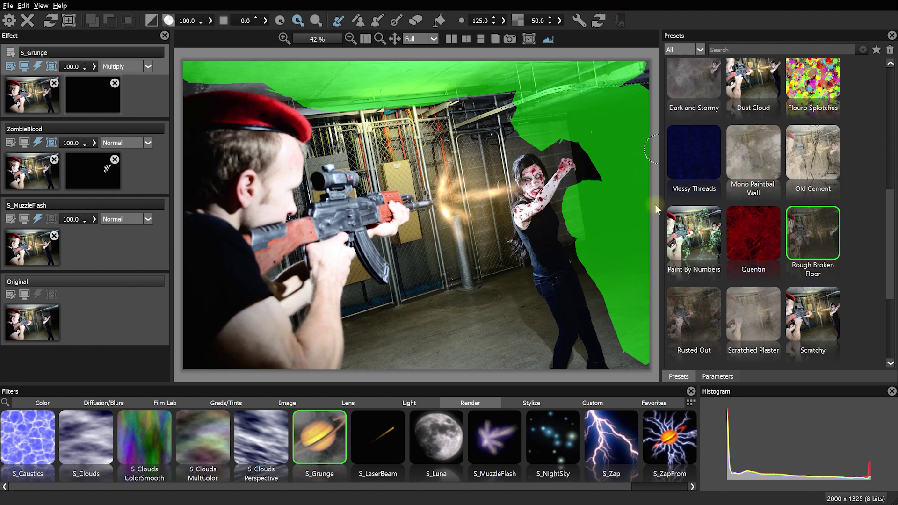
pyautogui.moveTo(516, 312)
pyautogui.mouseDown()
pyautogui.moveTo(470, 304)
pyautogui.moveTo(401, 335)
pyautogui.moveTo(428, 356)
pyautogui.moveTo(480, 342)
pyautogui.moveTo(476, 364)
pyautogui.moveTo(524, 361)
pyautogui.moveTo(414, 371)
pyautogui.moveTo(379, 359)
pyautogui.moveTo(439, 317)
pyautogui.moveTo(508, 295)
pyautogui.moveTo(486, 316)
pyautogui.moveTo(457, 305)
pyautogui.moveTo(466, 286)
pyautogui.moveTo(455, 225)
pyautogui.mouseUp()
pyautogui.scroll(-5, 474, 294)
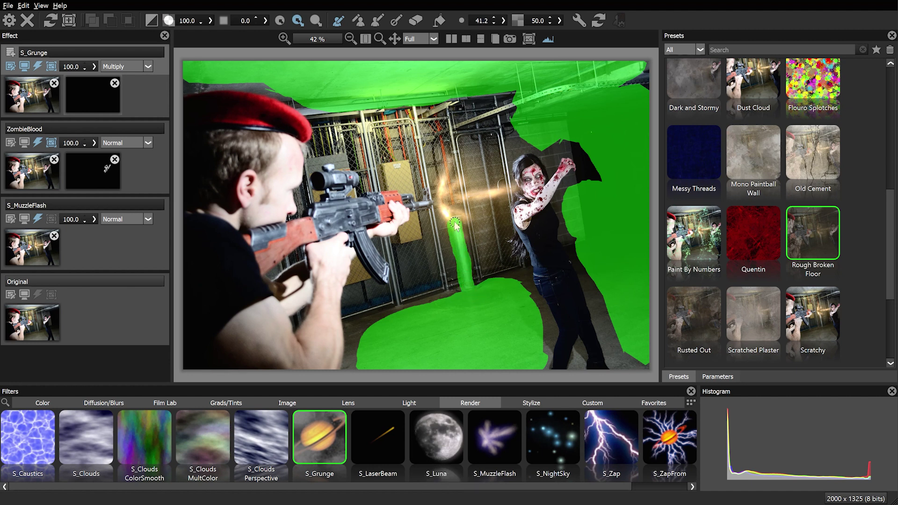
# With the red brush, mark the soldier from his beret down and the fence.
pyautogui.click(358, 20)
pyautogui.scroll(8, 349, 218)
pyautogui.moveTo(282, 149)
pyautogui.mouseDown()
pyautogui.moveTo(229, 125)
pyautogui.moveTo(398, 150)
pyautogui.moveTo(411, 196)
pyautogui.moveTo(392, 234)
pyautogui.moveTo(407, 189)
pyautogui.moveTo(440, 178)
pyautogui.moveTo(345, 147)
pyautogui.moveTo(360, 149)
pyautogui.moveTo(357, 138)
pyautogui.moveTo(467, 159)
pyautogui.moveTo(481, 130)
pyautogui.moveTo(493, 184)
pyautogui.moveTo(496, 171)
pyautogui.moveTo(566, 161)
pyautogui.moveTo(536, 240)
pyautogui.moveTo(584, 355)
pyautogui.moveTo(495, 195)
pyautogui.moveTo(327, 313)
pyautogui.moveTo(309, 192)
pyautogui.moveTo(304, 276)
pyautogui.moveTo(298, 194)
pyautogui.moveTo(211, 261)
pyautogui.moveTo(260, 350)
pyautogui.mouseUp()
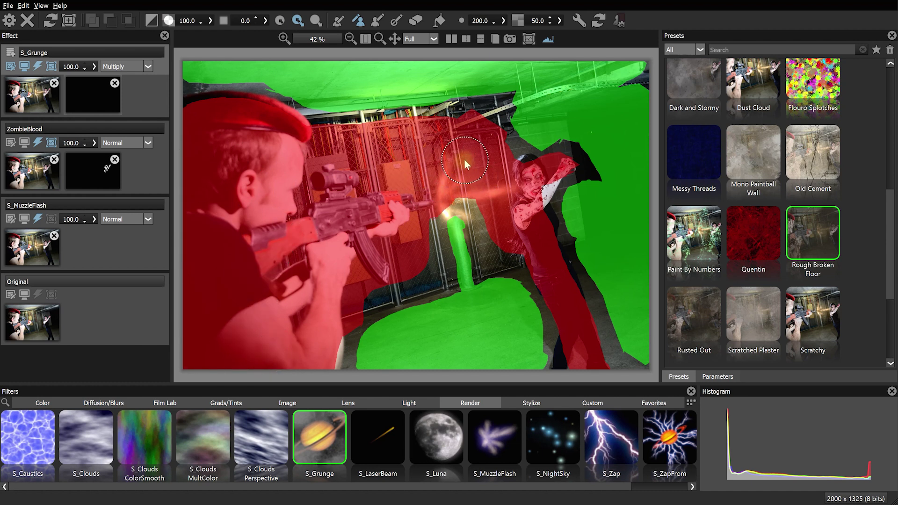
pyautogui.moveTo(464, 159)
pyautogui.mouseDown()
pyautogui.moveTo(400, 166)
pyautogui.moveTo(428, 273)
pyautogui.moveTo(410, 230)
pyautogui.moveTo(465, 268)
pyautogui.mouseUp()
# Generate the EZMask from the green and red marks and review the masked result.
pyautogui.click(618, 21)
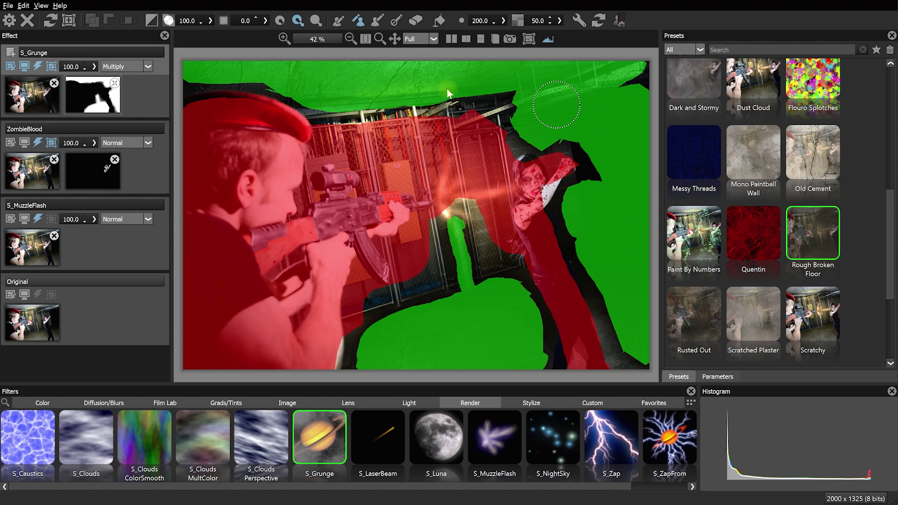
pyautogui.click(29, 95)
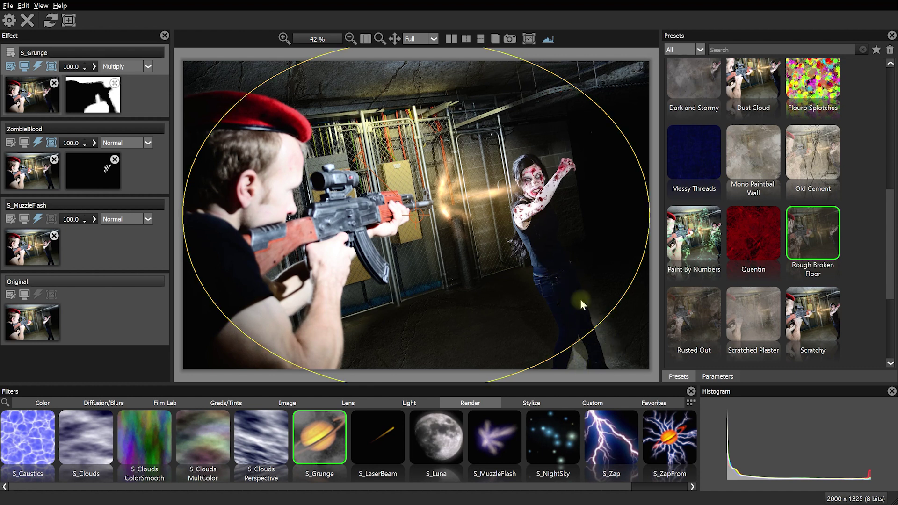
pyautogui.click(92, 95)
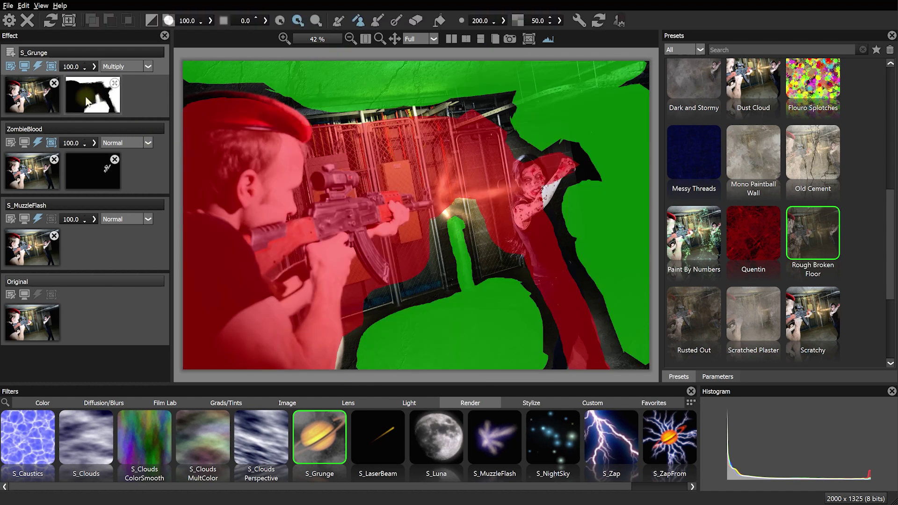
# Refine the red mask along the figure's right edge, apply it, and fit the image.
pyautogui.click(338, 21)
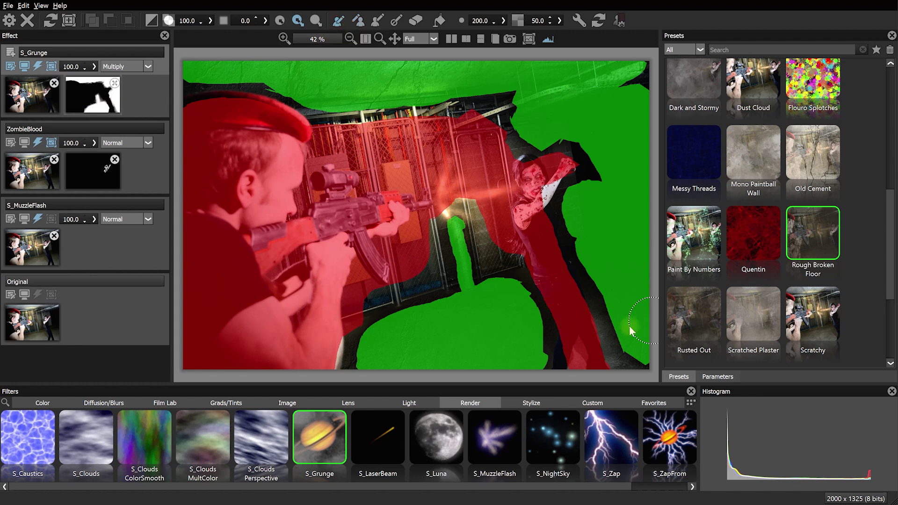
pyautogui.scroll(4, 622, 337)
pyautogui.moveTo(499, 320); pyautogui.dragTo(502, 286)
pyautogui.hotkey('ctrl', 'z')
pyautogui.scroll(4, 467, 234)
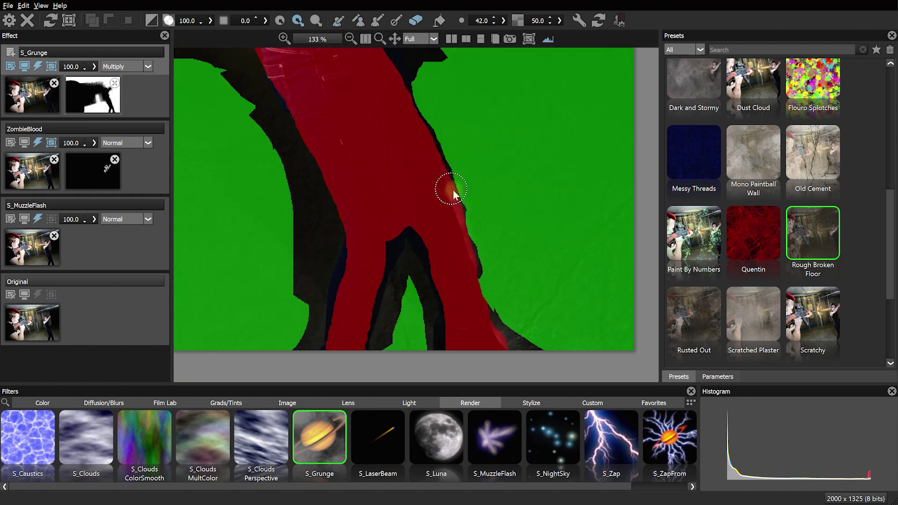
pyautogui.click(358, 21)
pyautogui.moveTo(411, 210)
pyautogui.mouseDown()
pyautogui.moveTo(452, 266)
pyautogui.moveTo(481, 353)
pyautogui.mouseUp()
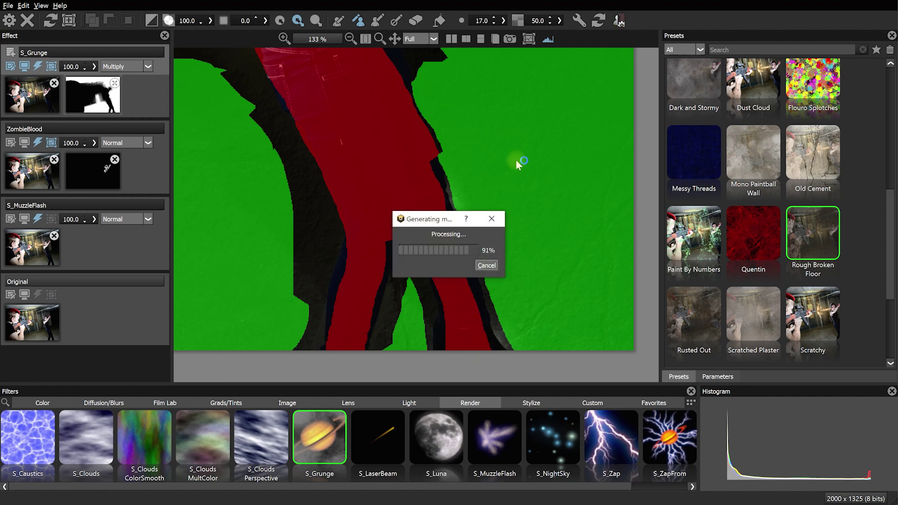
pyautogui.press('Return')
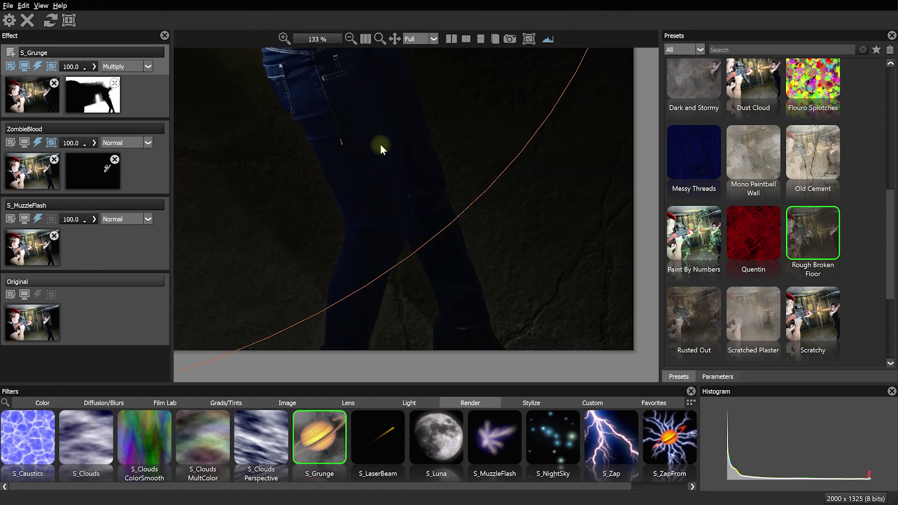
pyautogui.press('f')
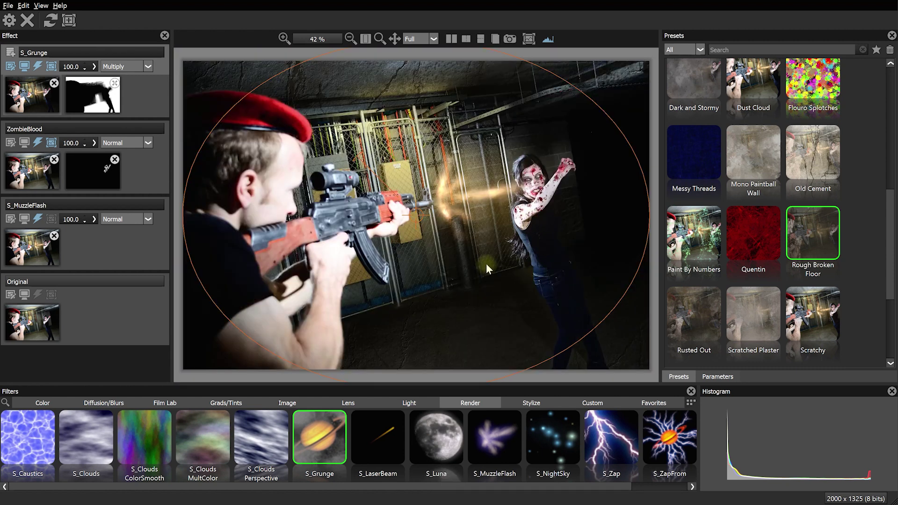
# Set the Rough Broken Floor grunge Seed to 1.09.
pyautogui.click(718, 377)
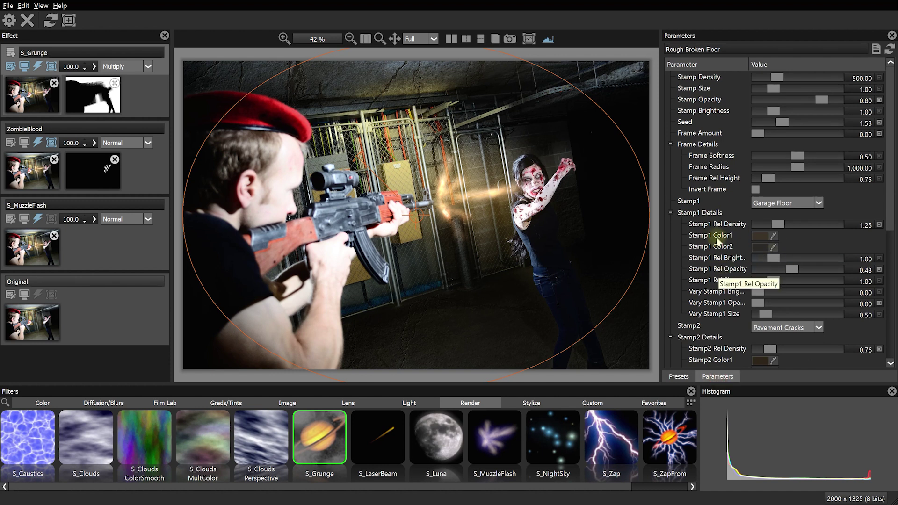
pyautogui.click(769, 123)
pyautogui.click(774, 123)
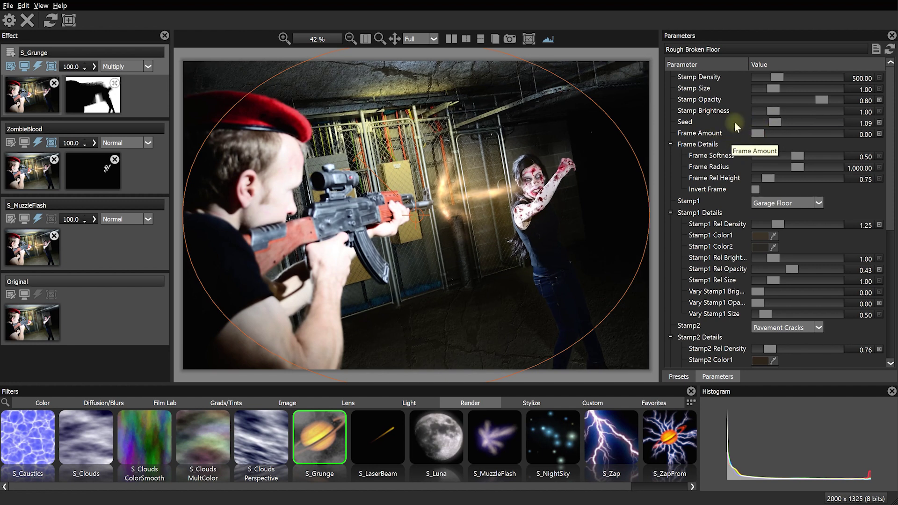
# Darken Stamp1 Color1 to near-black and confirm a darker Stamp2 Color1.
pyautogui.scroll(-2, 735, 140)
pyautogui.click(758, 169)
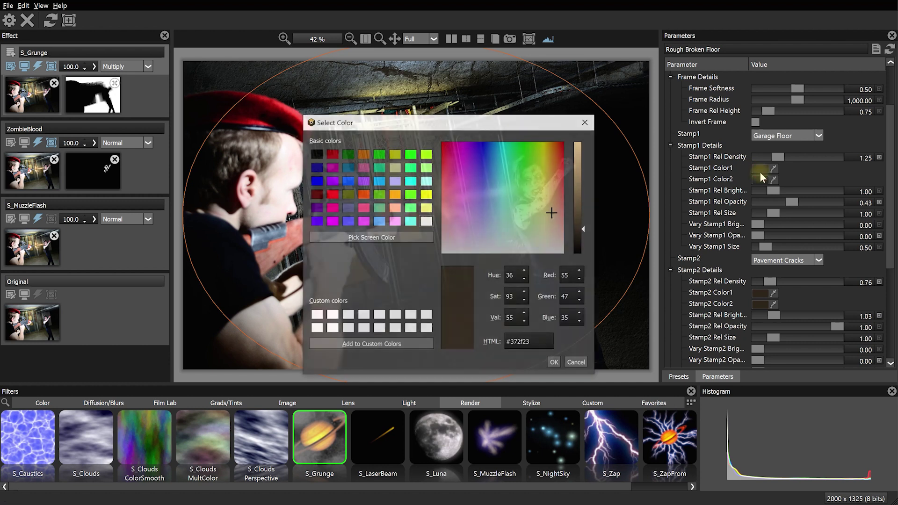
pyautogui.moveTo(579, 232); pyautogui.dragTo(580, 242)
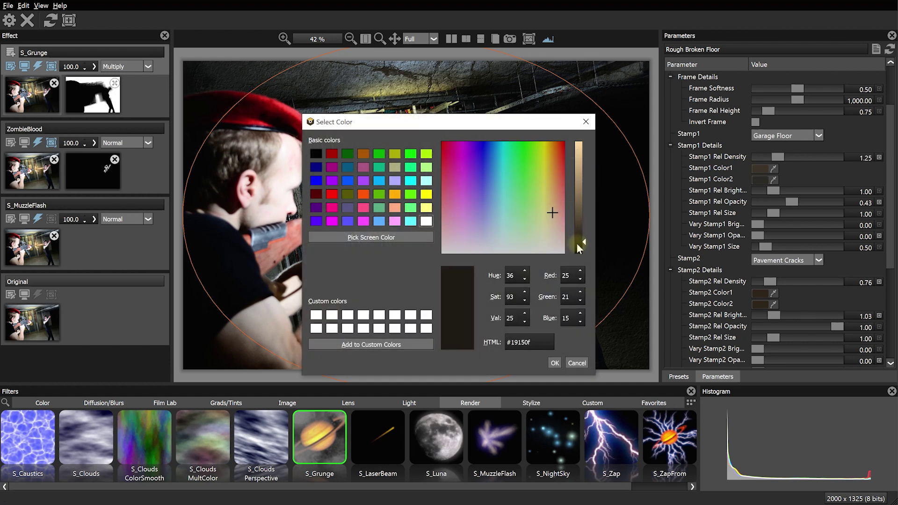
pyautogui.click(549, 218)
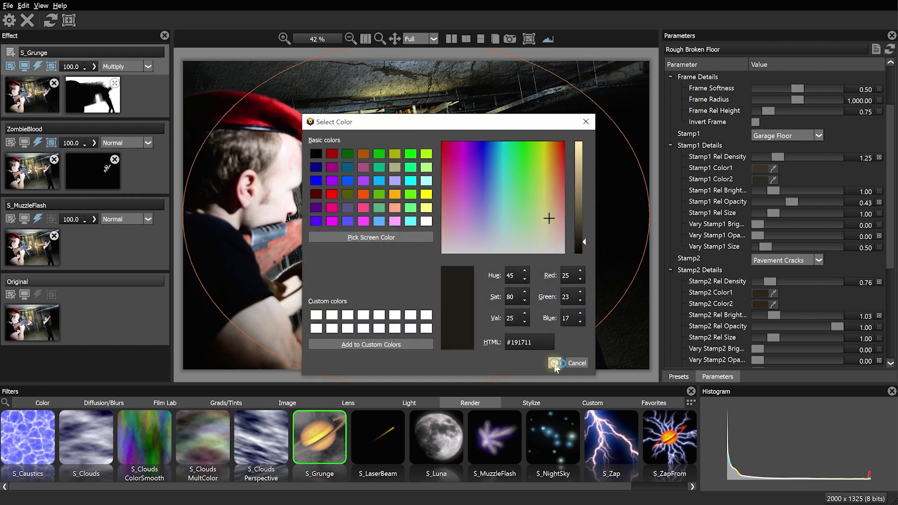
pyautogui.click(552, 361)
pyautogui.click(759, 293)
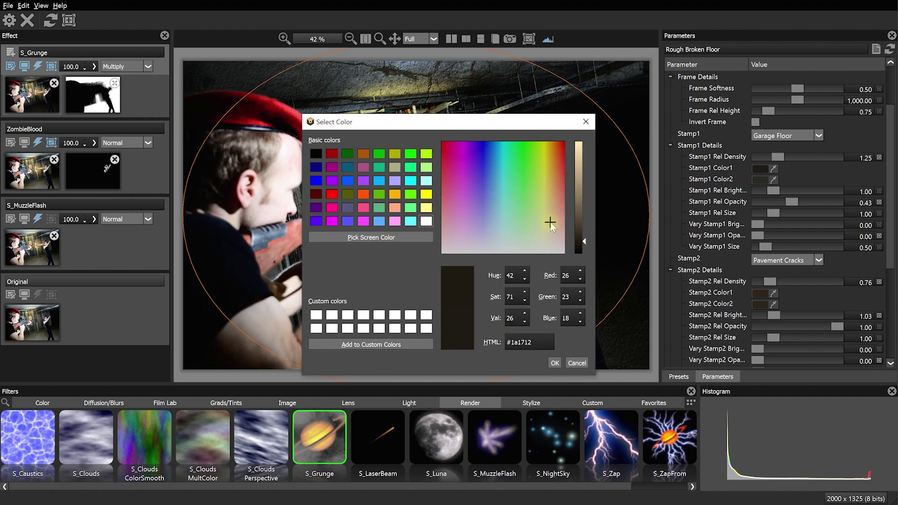
pyautogui.click(554, 363)
# Lower the Emboss Threshold of the cracks to 0.51.
pyautogui.scroll(-4, 714, 203)
pyautogui.scroll(-1, 713, 202)
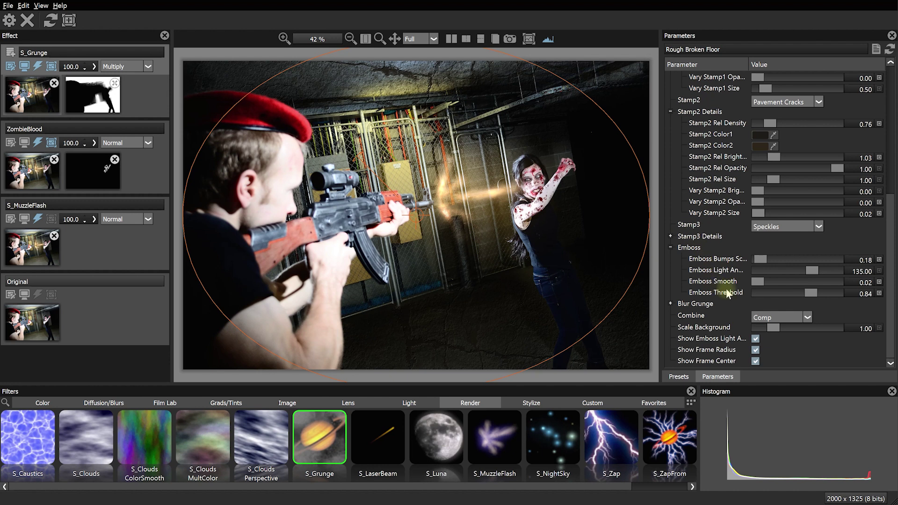
pyautogui.moveTo(809, 296); pyautogui.dragTo(801, 298)
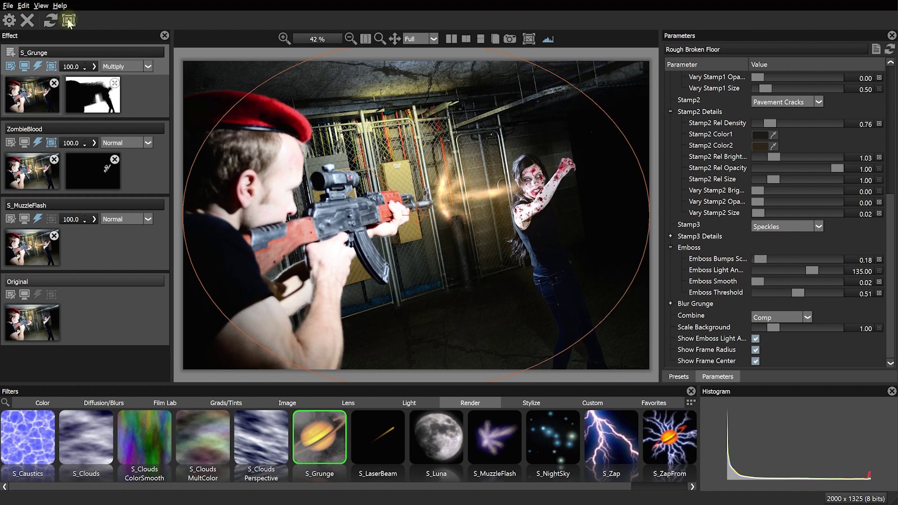
# Rename the grunge layer 'Cracks'.
pyautogui.doubleClick(56, 49)
pyautogui.write('Cracks')
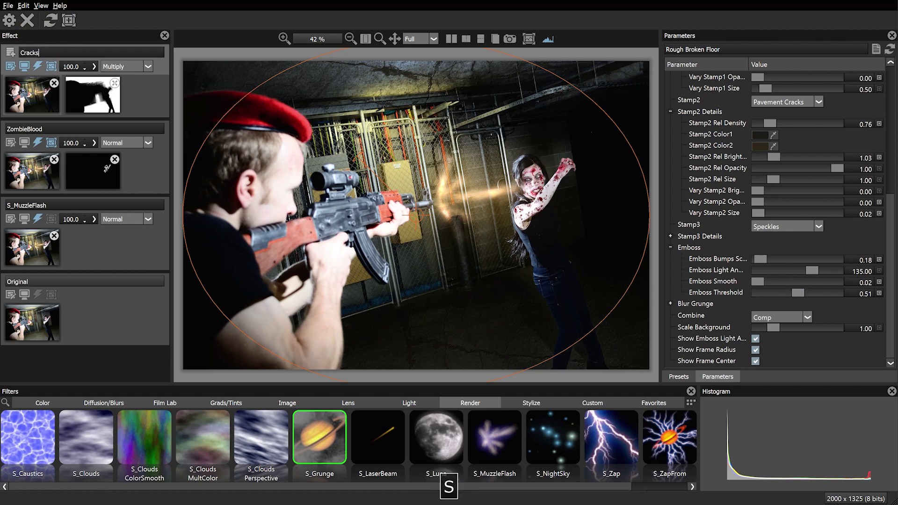
pyautogui.press('Return')
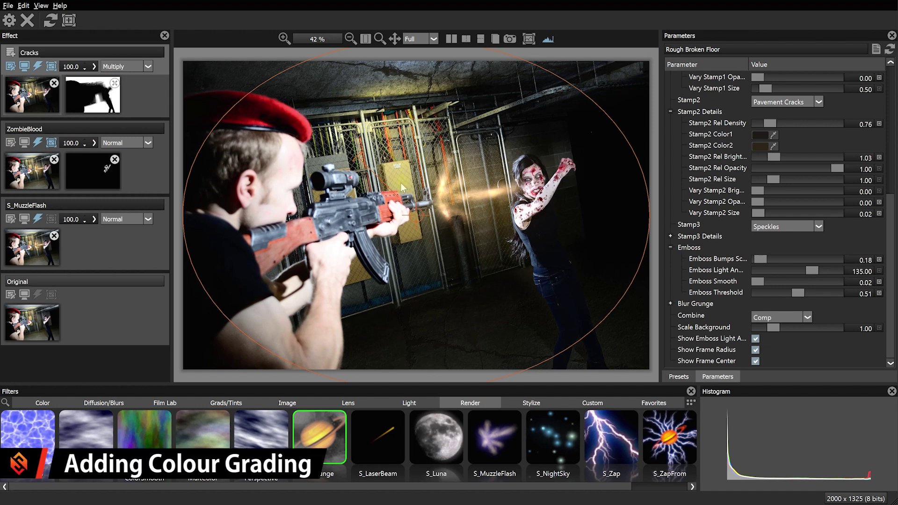
pyautogui.moveTo(401, 182); pyautogui.dragTo(366, 159)
pyautogui.moveTo(366, 159); pyautogui.dragTo(364, 158)
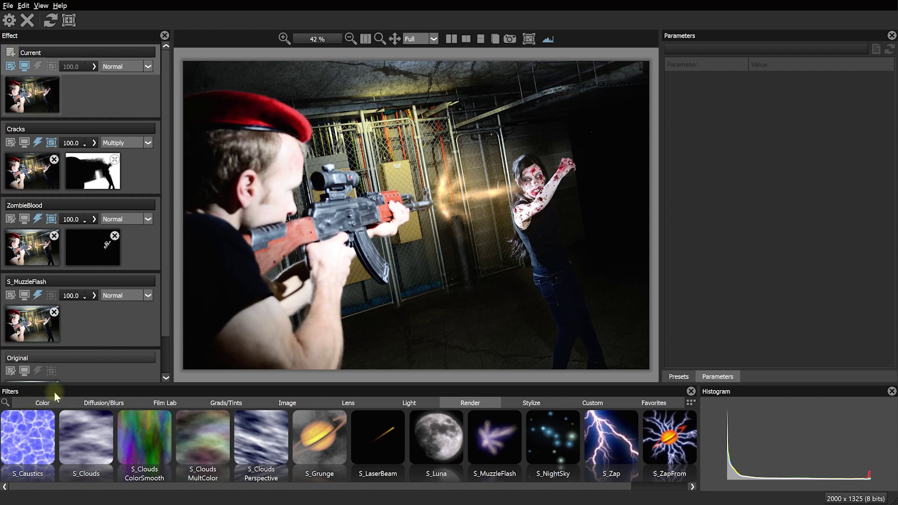
# Add a Film Stocks layer from Film Lab using the Agfacolor XT100 16mm preset.
pyautogui.click(164, 403)
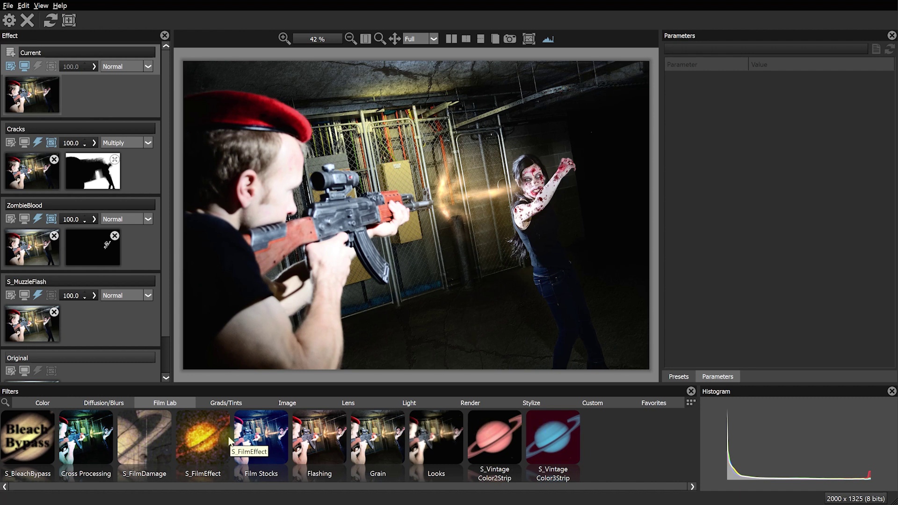
pyautogui.click(264, 442)
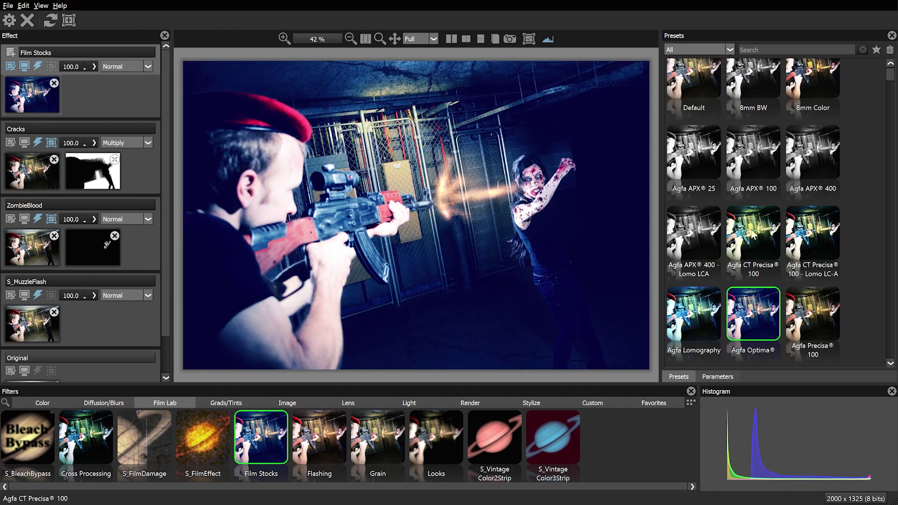
pyautogui.click(753, 240)
pyautogui.scroll(1, 754, 243)
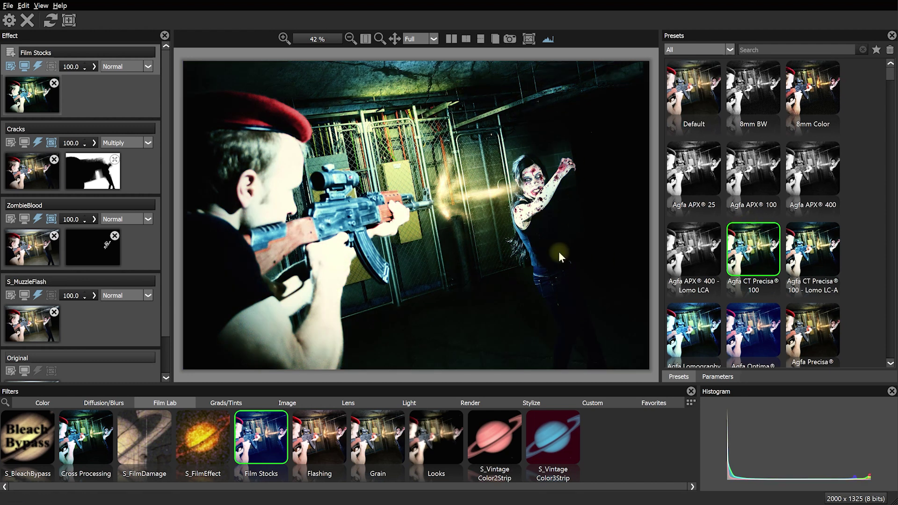
pyautogui.scroll(-5, 745, 236)
pyautogui.click(803, 187)
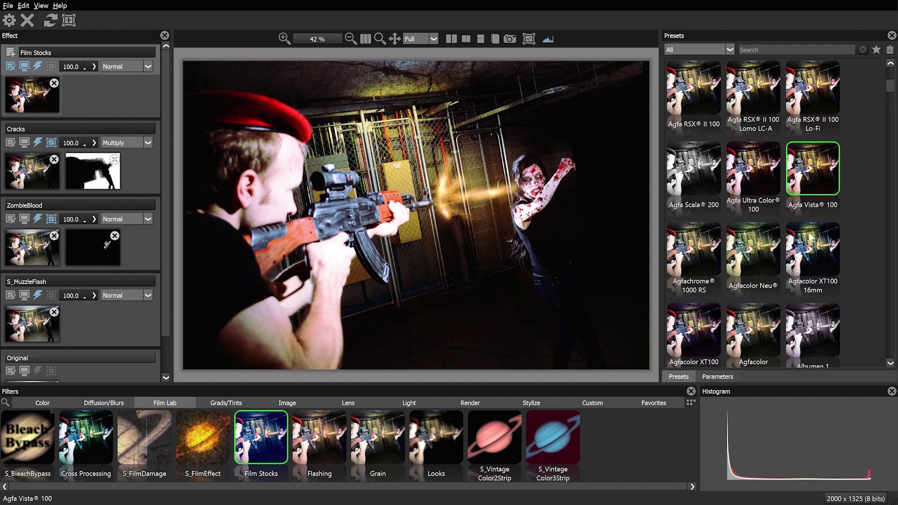
pyautogui.click(813, 244)
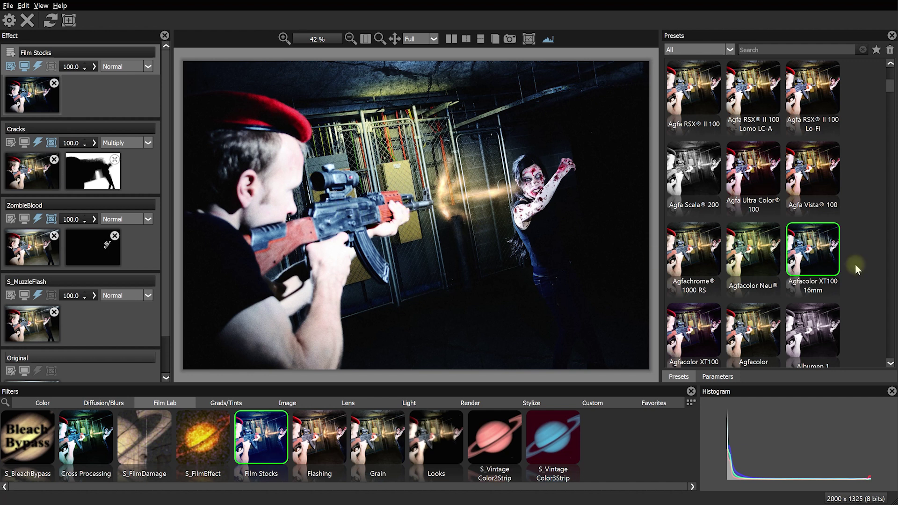
pyautogui.click(720, 377)
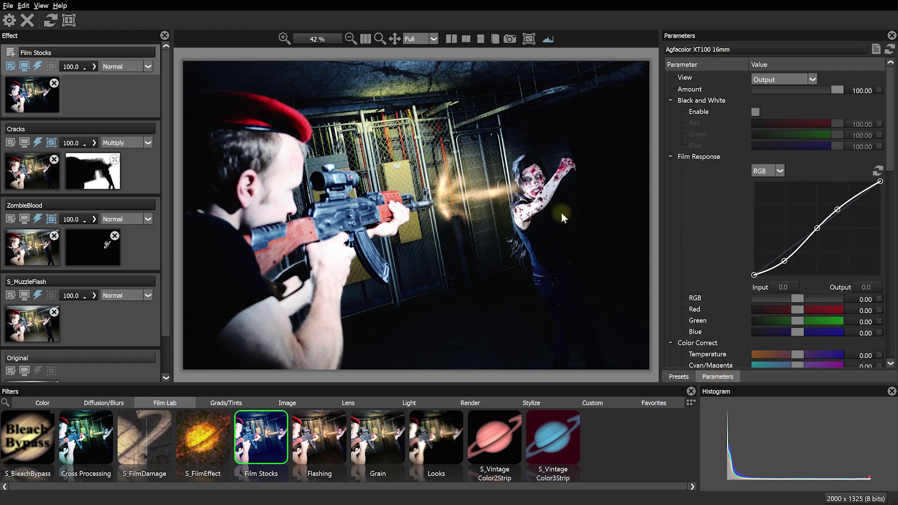
# Lift the upper Film Response curve point slightly to brighten the film stock's highlights.
pyautogui.scroll(3, 512, 204)
pyautogui.scroll(2, 545, 194)
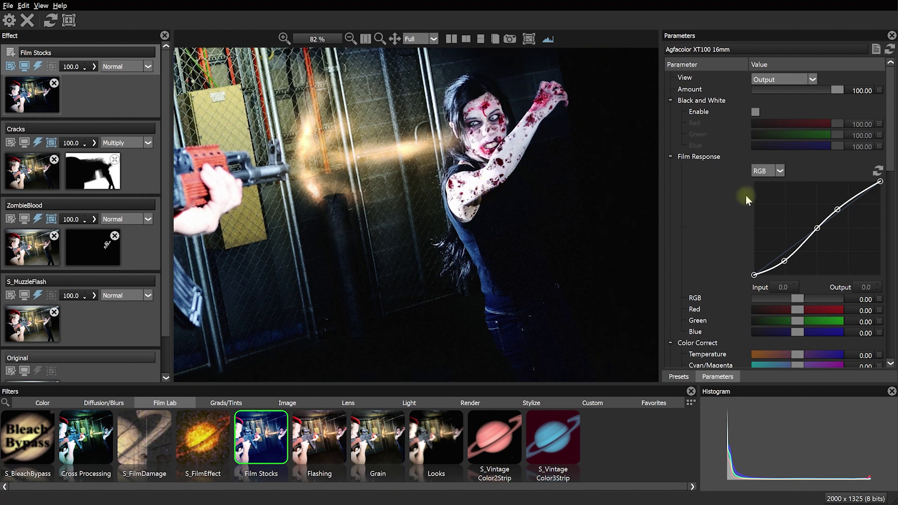
pyautogui.moveTo(836, 210); pyautogui.dragTo(838, 208)
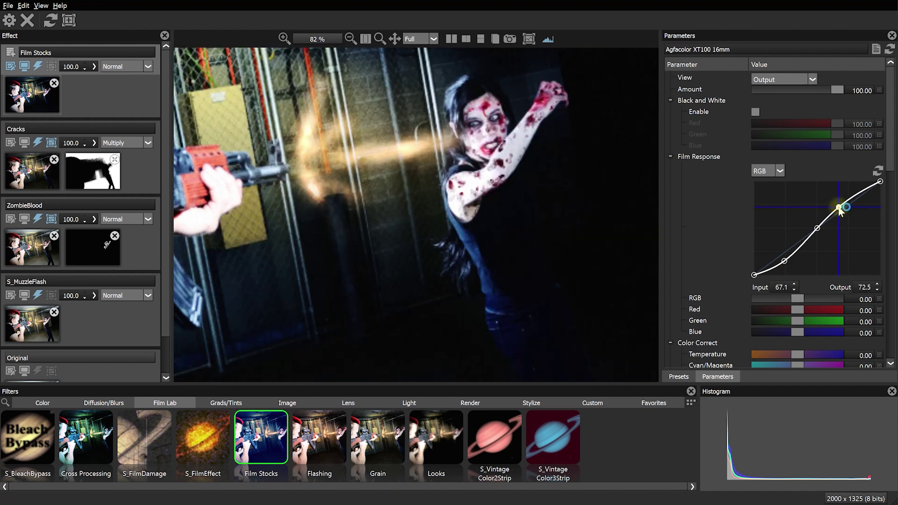
pyautogui.scroll(-10, 714, 207)
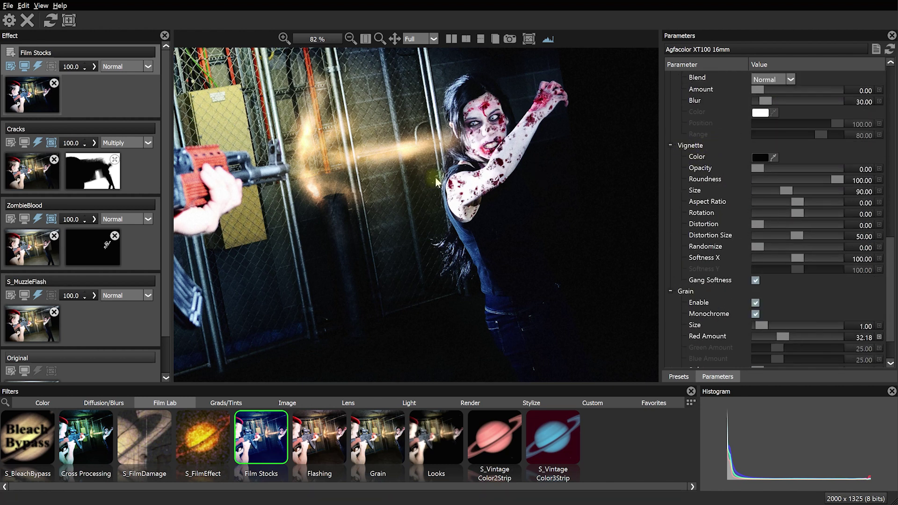
pyautogui.press('f')
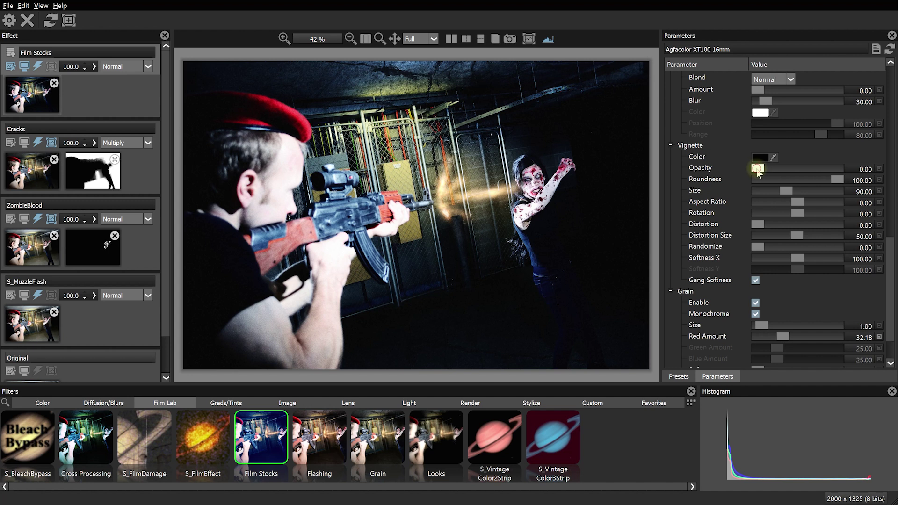
# Add a faint vignette by raising Vignette Opacity to about 11.27.
pyautogui.moveTo(758, 169); pyautogui.dragTo(769, 170)
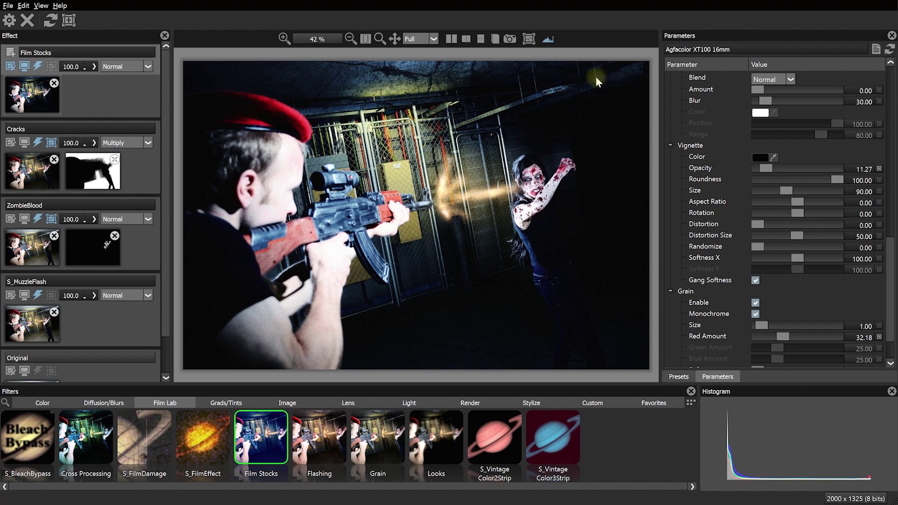
pyautogui.scroll(-2, 702, 164)
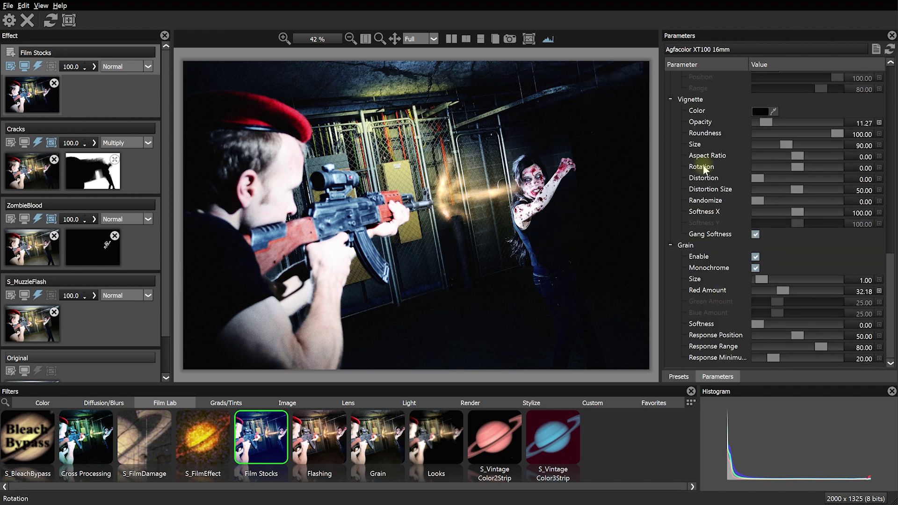
pyautogui.scroll(4, 604, 291)
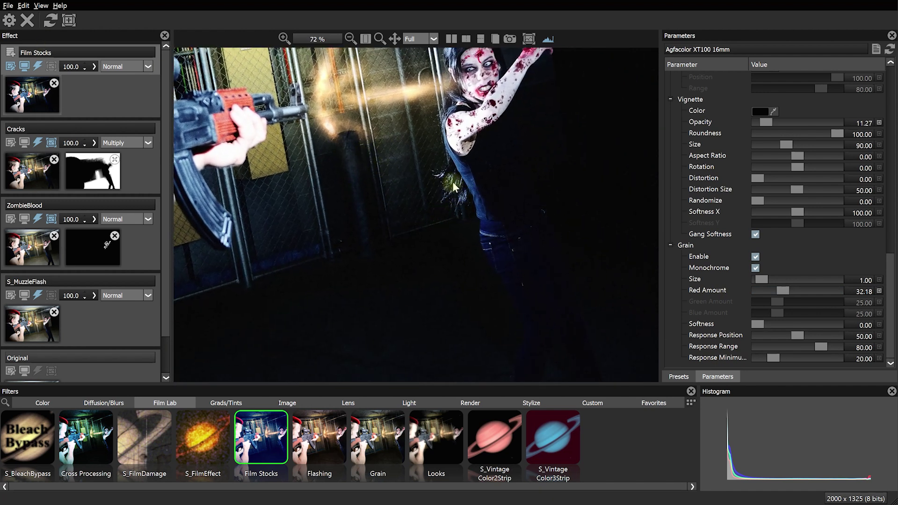
pyautogui.scroll(-4, 449, 185)
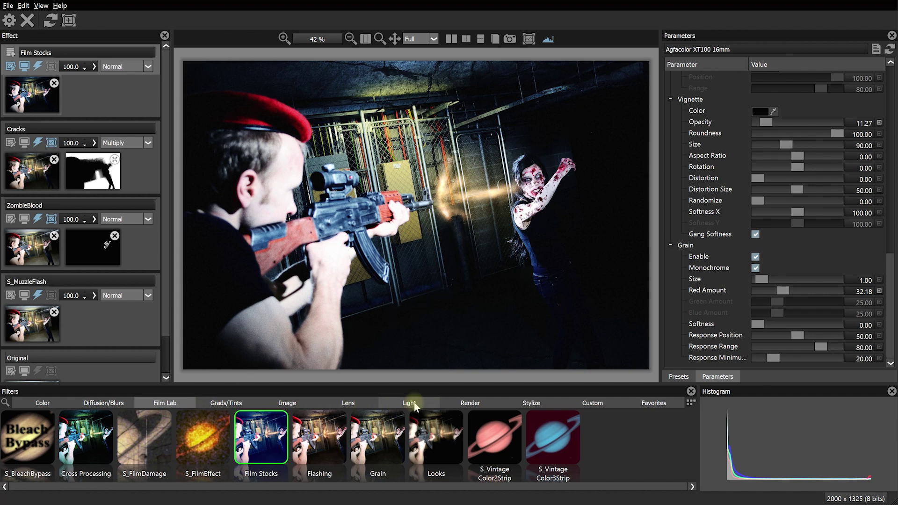
pyautogui.click(6, 402)
# Search the filters for 'chro' and add Chromatic Aberration to the effect stack.
pyautogui.write('chro')
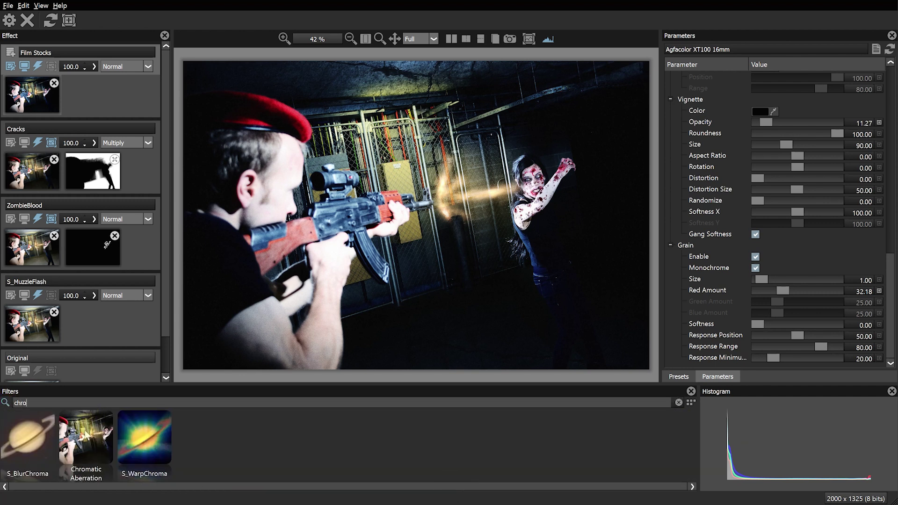
pyautogui.moveTo(73, 440)
pyautogui.mouseDown()
pyautogui.moveTo(214, 402)
pyautogui.moveTo(33, 117)
pyautogui.moveTo(11, 53)
pyautogui.mouseUp()
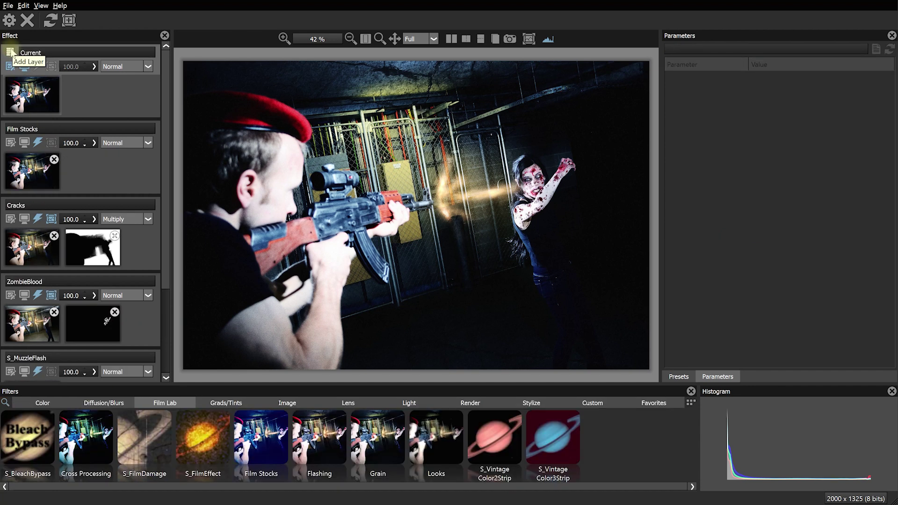
pyautogui.click(5, 402)
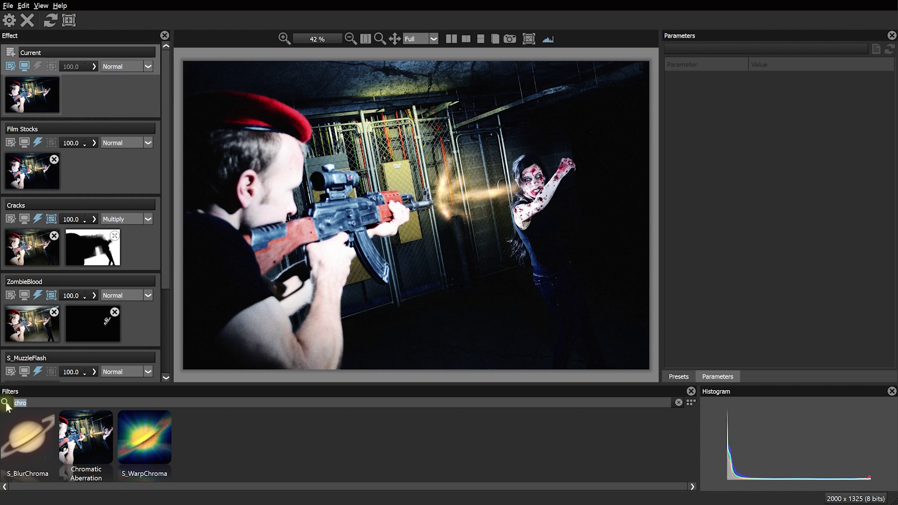
pyautogui.click(84, 439)
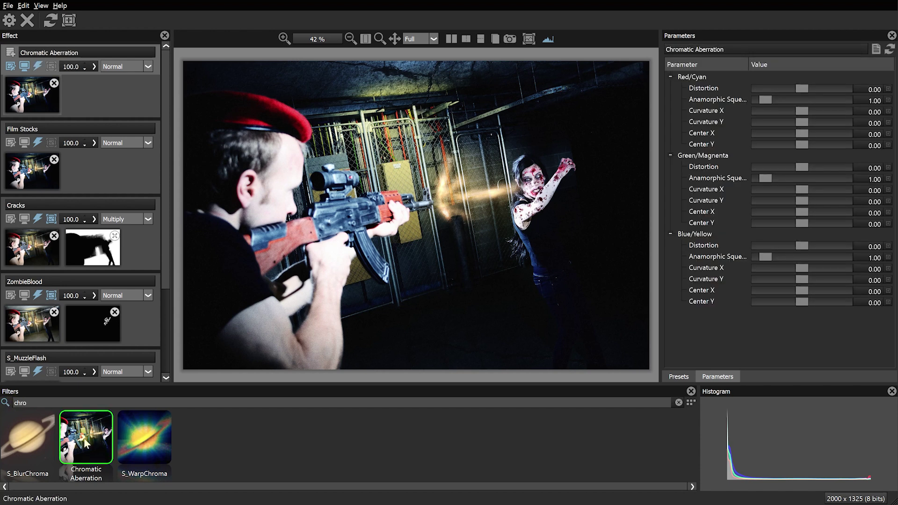
pyautogui.scroll(5, 574, 85)
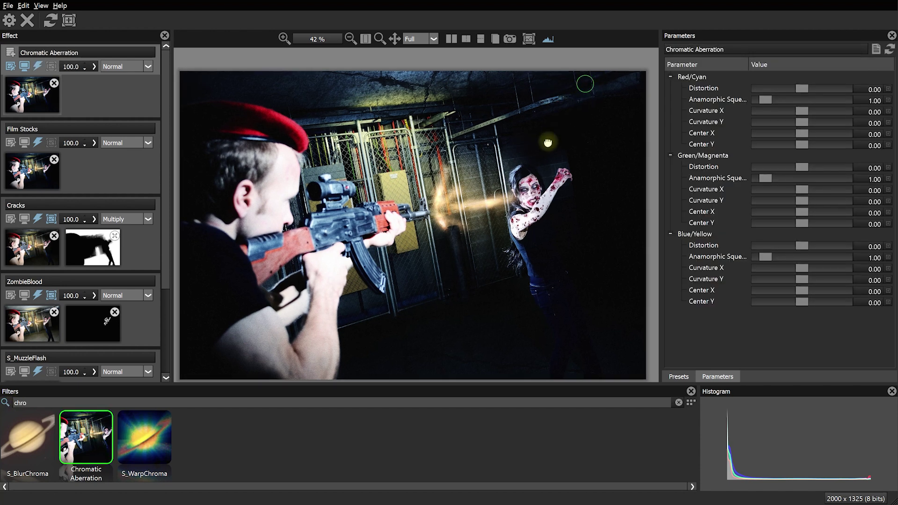
pyautogui.scroll(4, 548, 149)
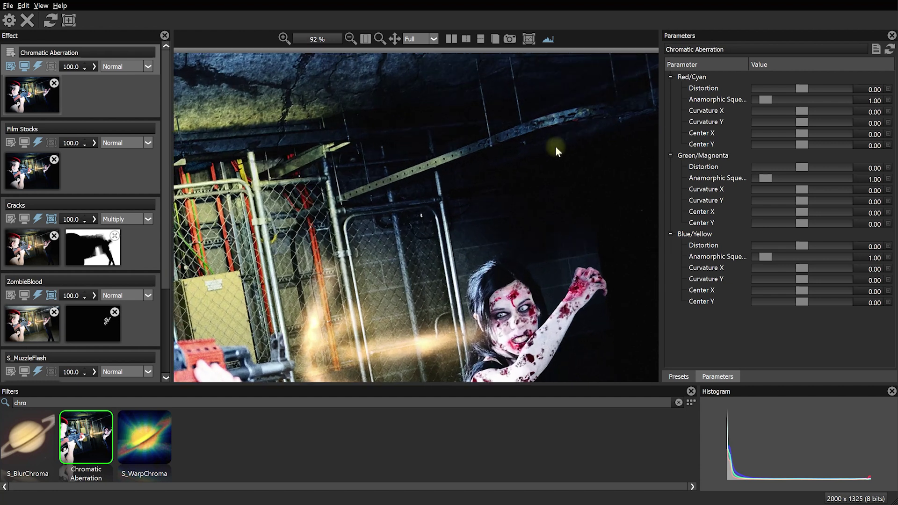
pyautogui.moveTo(546, 158); pyautogui.dragTo(537, 166)
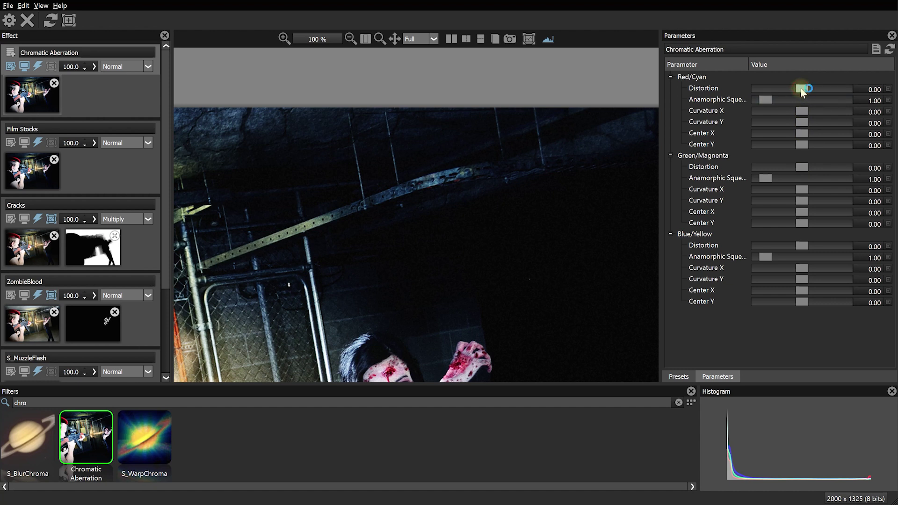
# Set Red/Cyan Distortion 100, Green/Magenta Distortion about 30 and Red/Cyan Anamorphic Squeeze 0.73.
pyautogui.click(874, 89)
pyautogui.write('100')
pyautogui.press('Return')
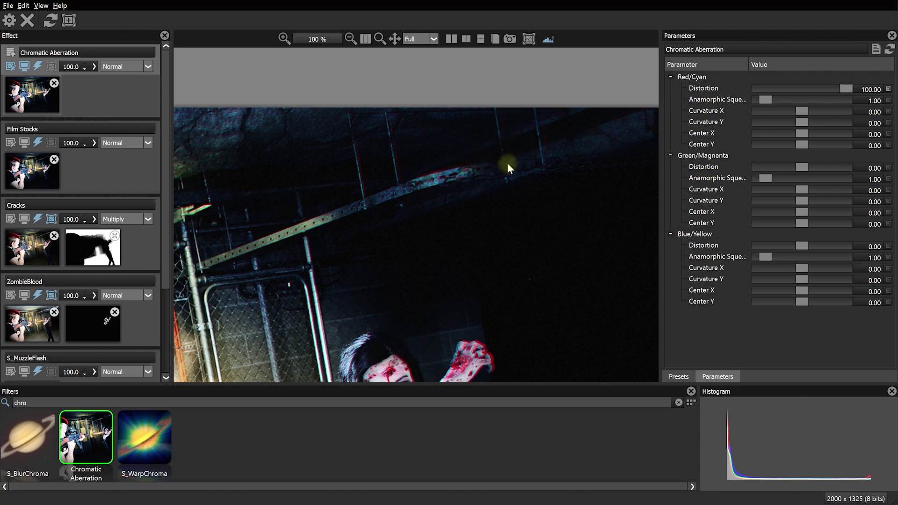
pyautogui.moveTo(800, 169); pyautogui.dragTo(819, 172)
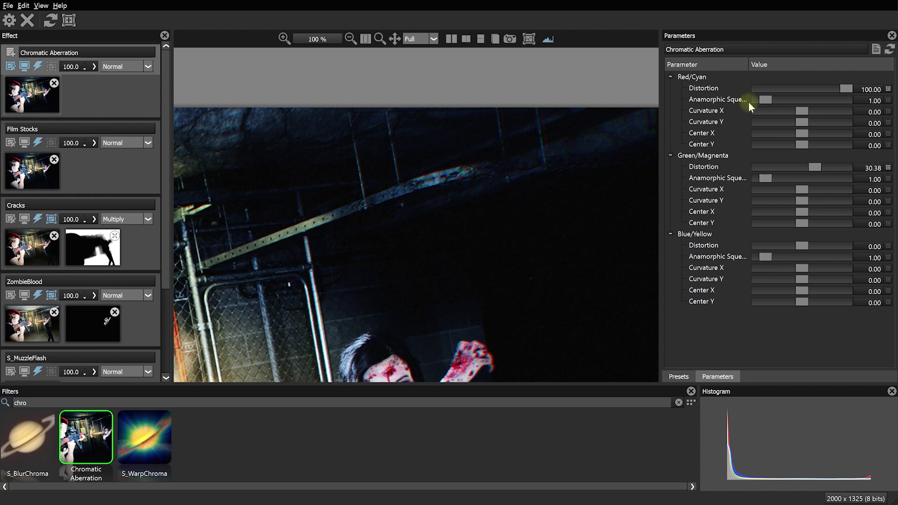
pyautogui.moveTo(765, 104); pyautogui.dragTo(763, 103)
pyautogui.press('f')
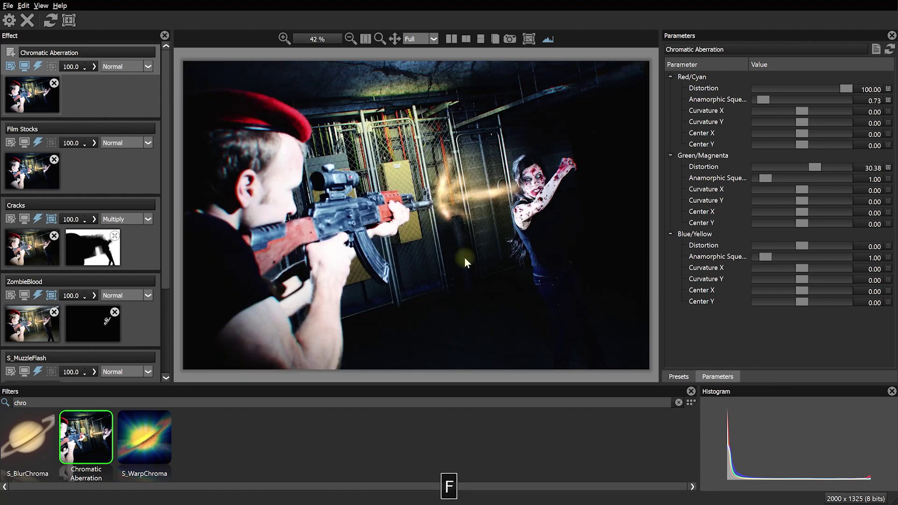
pyautogui.click(38, 66)
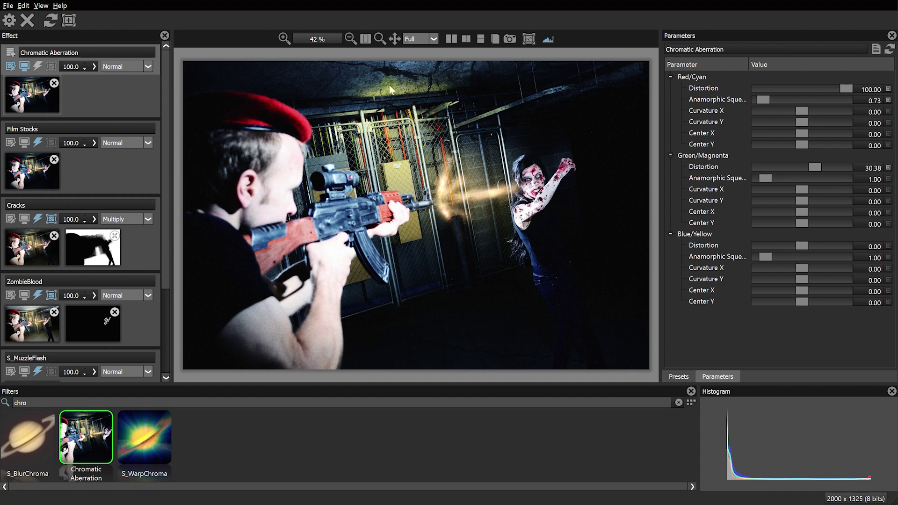
pyautogui.click(39, 68)
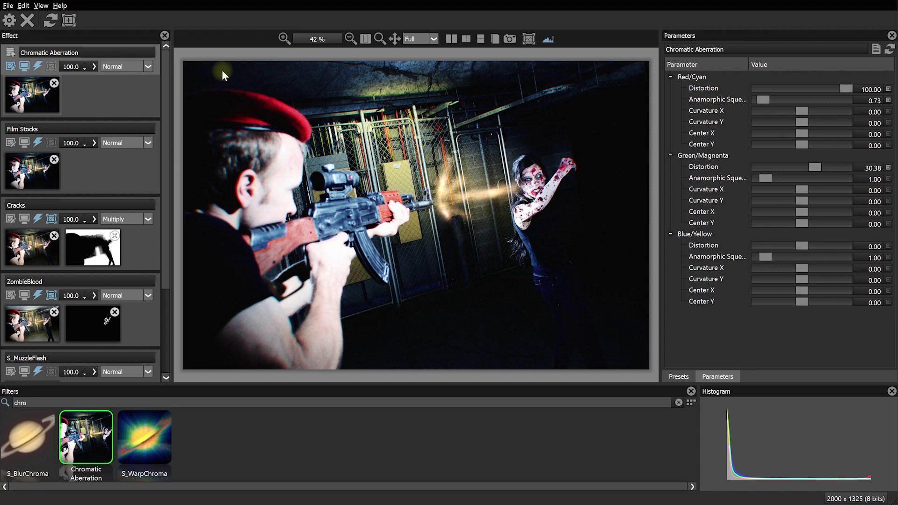
# Add an S_LensFlare layer from the Light category, centred on the muzzle with its source at the beret.
pyautogui.click(11, 52)
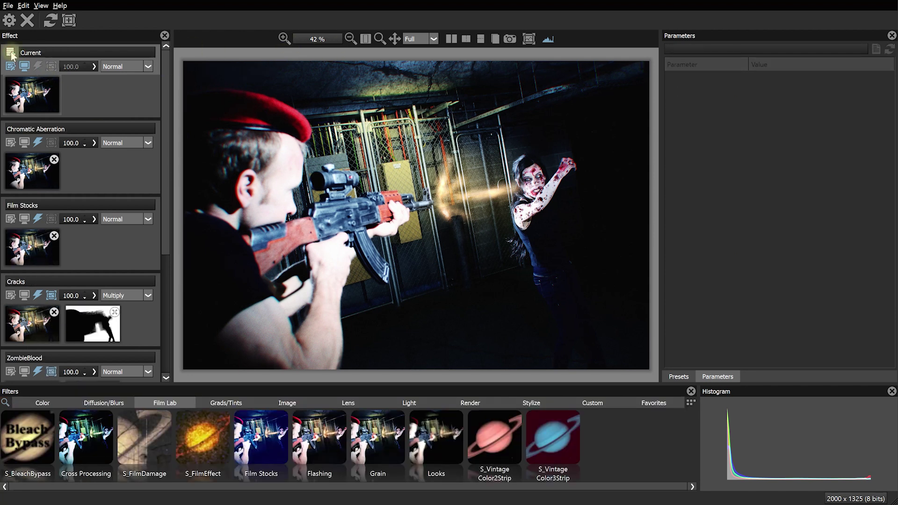
pyautogui.click(415, 402)
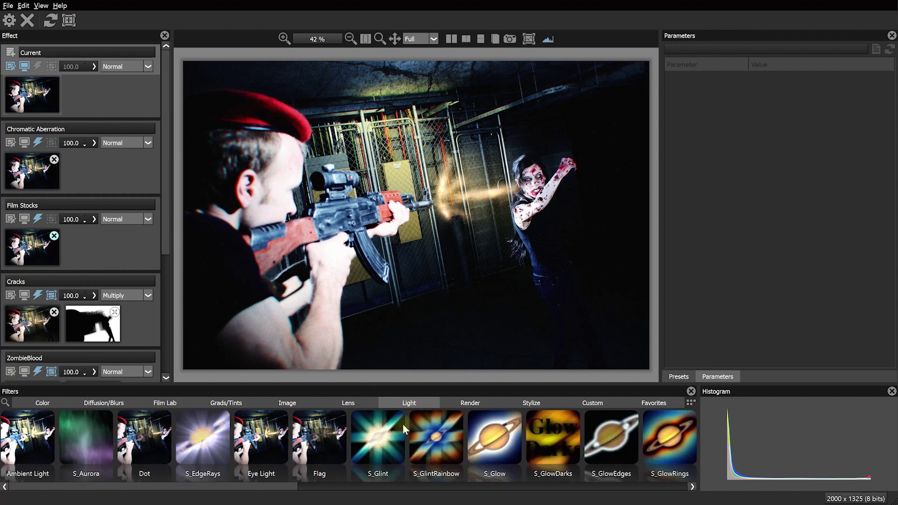
pyautogui.scroll(-3, 402, 424)
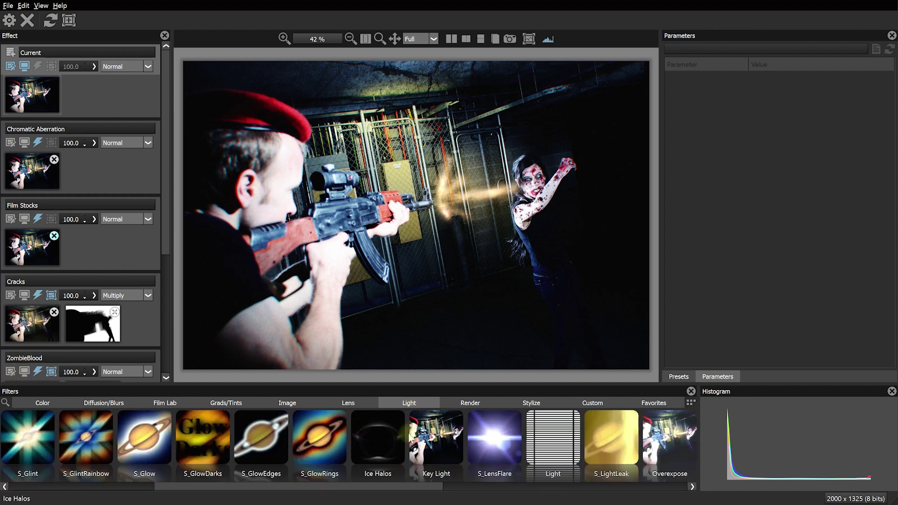
pyautogui.click(496, 442)
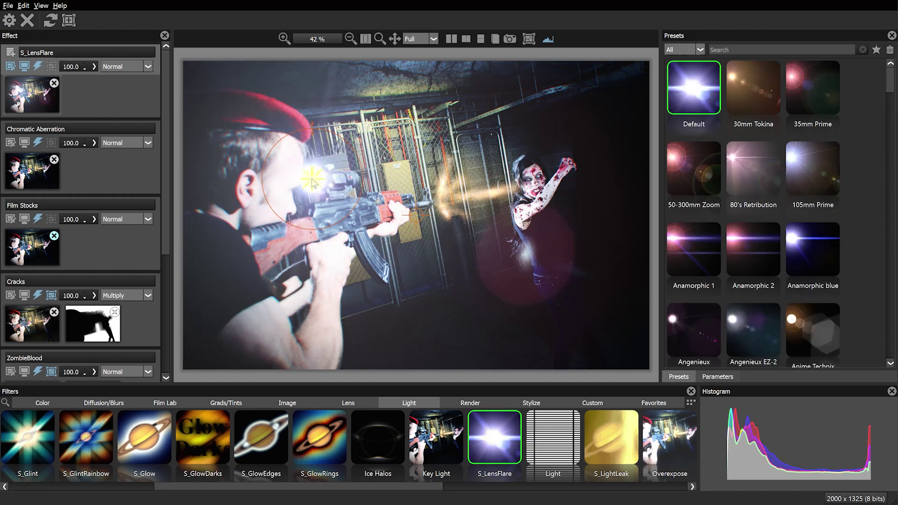
pyautogui.moveTo(314, 185); pyautogui.dragTo(445, 205)
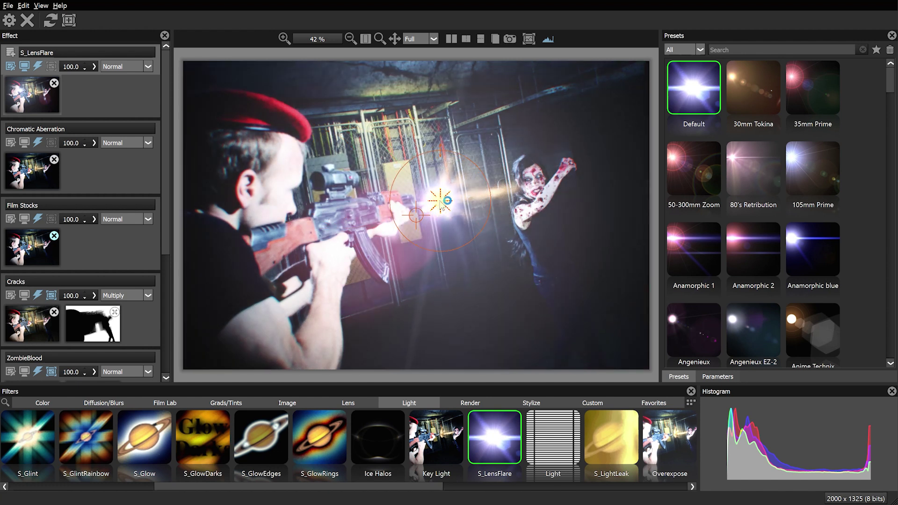
pyautogui.moveTo(441, 201); pyautogui.dragTo(199, 77)
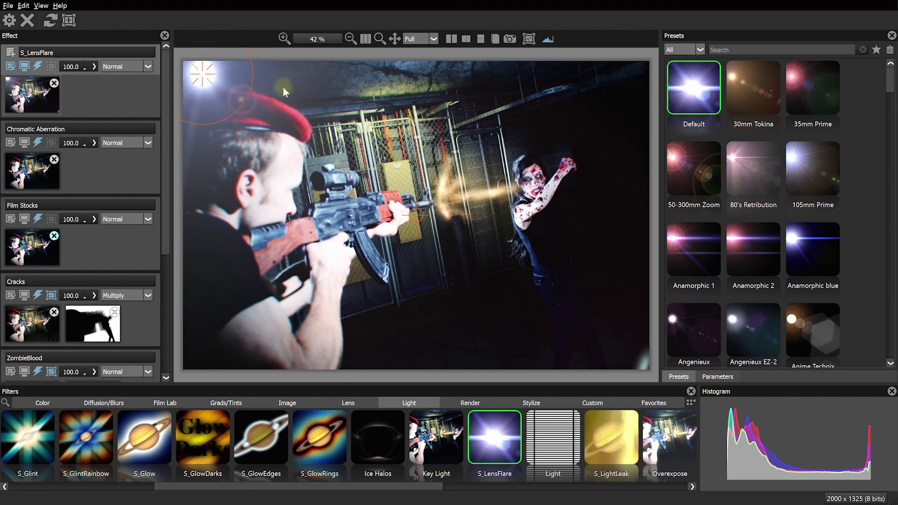
# Settle on the Bright flare preset and fine-tune the top-left source and muzzle-side centre.
pyautogui.scroll(-4, 753, 131)
pyautogui.click(760, 167)
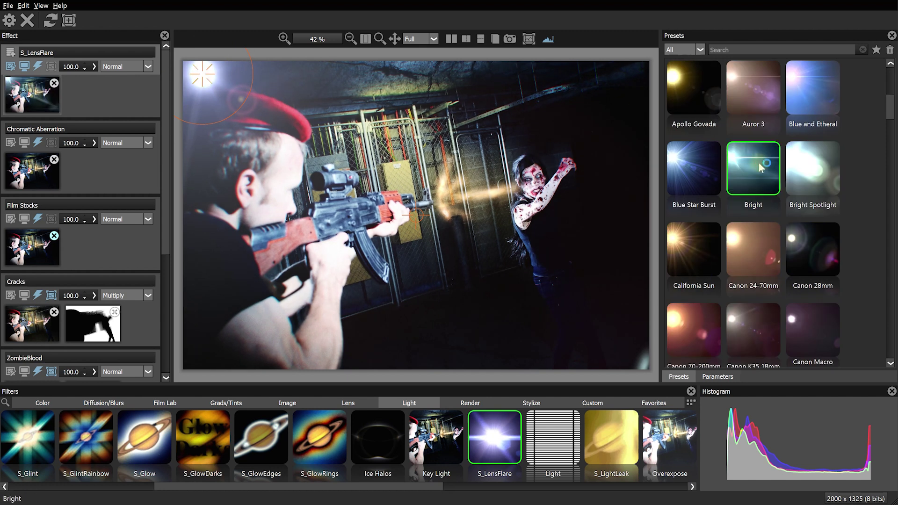
pyautogui.click(697, 168)
pyautogui.click(699, 228)
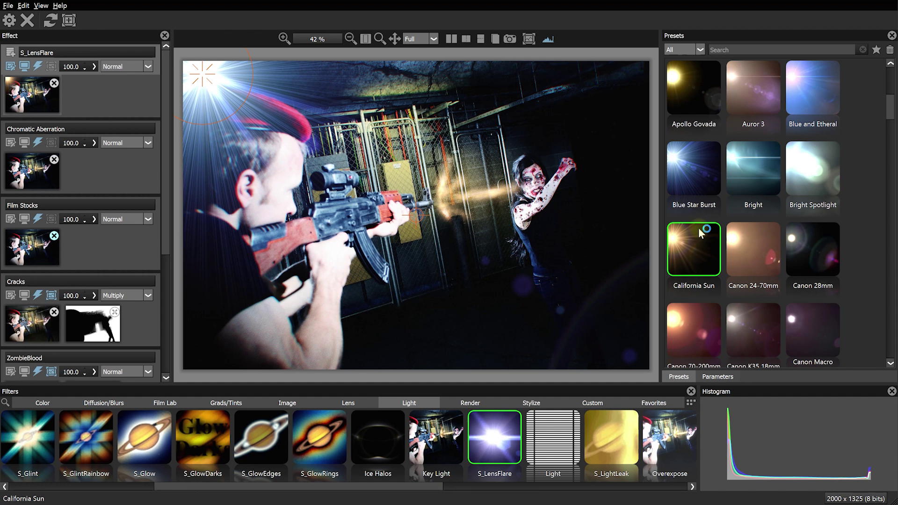
pyautogui.click(753, 178)
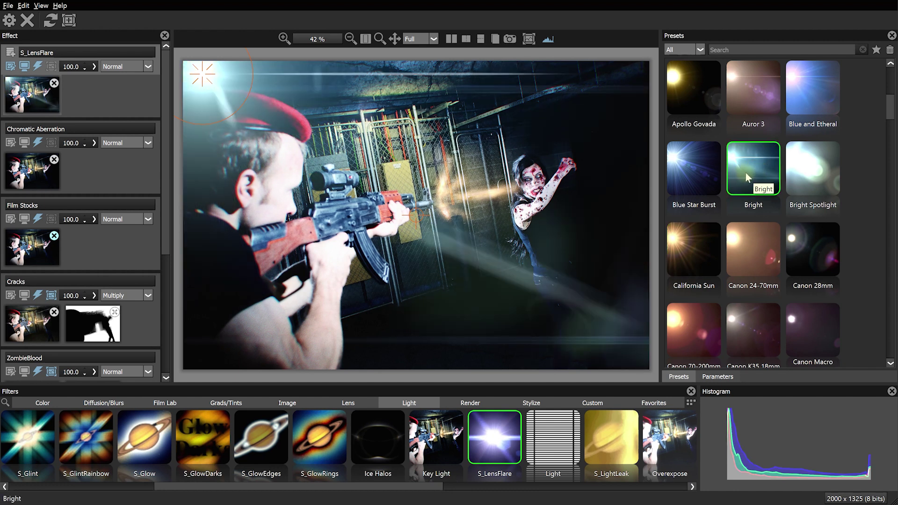
pyautogui.click(204, 78)
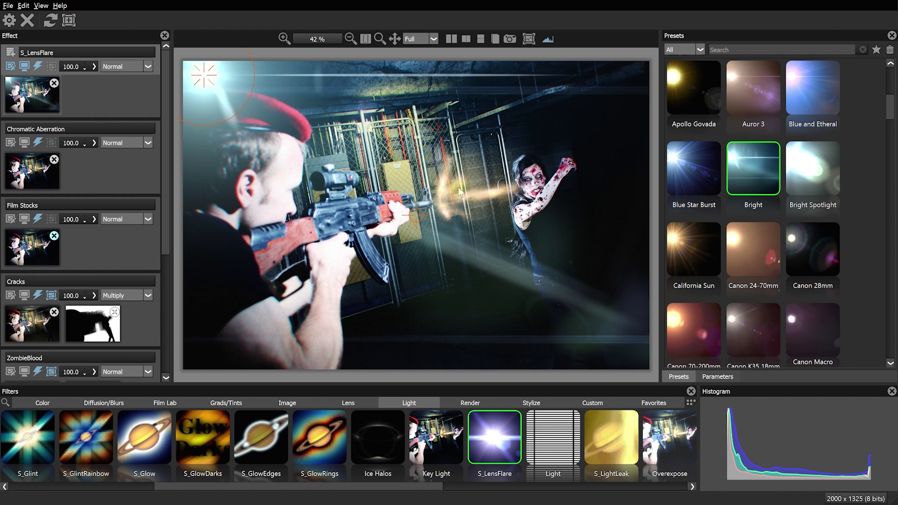
pyautogui.click(416, 216)
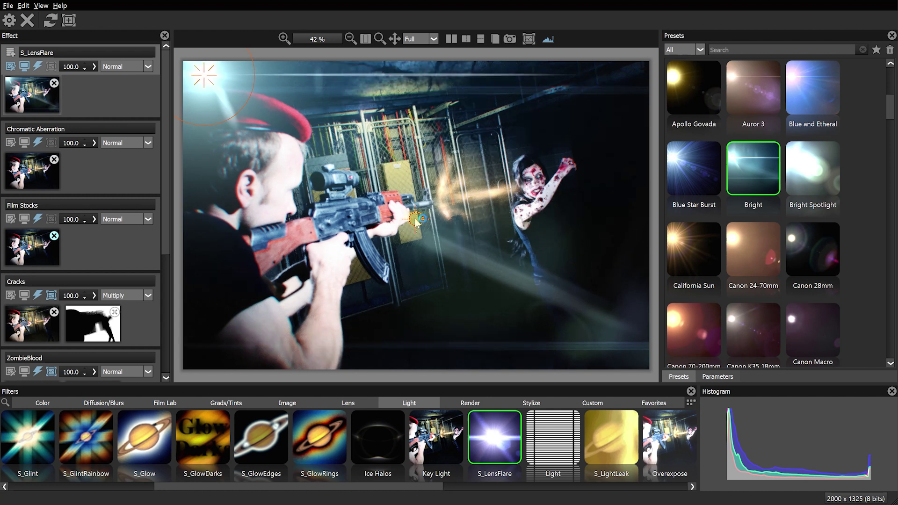
pyautogui.moveTo(414, 223); pyautogui.dragTo(413, 223)
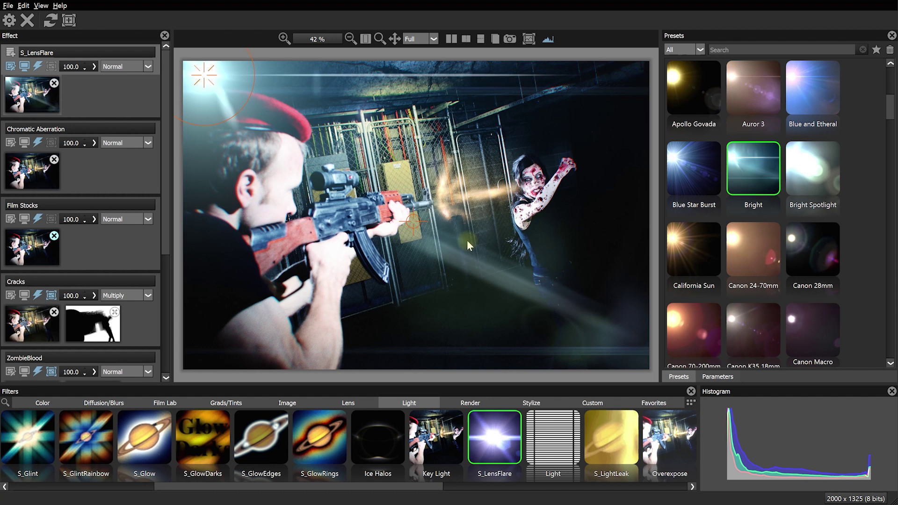
# Lower the Bright flare's Other Brightness to 0.39 in its Parameters settings.
pyautogui.click(714, 378)
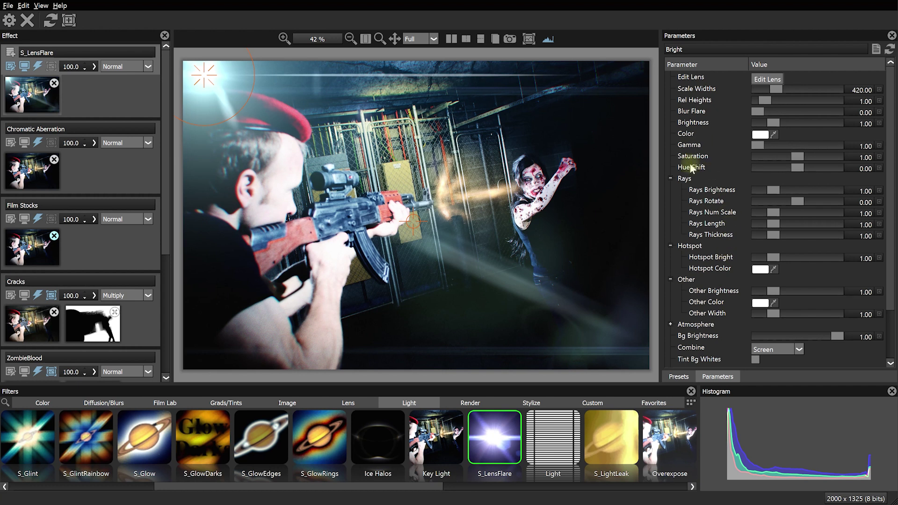
pyautogui.scroll(-2, 707, 226)
pyautogui.scroll(2, 748, 77)
pyautogui.scroll(-1, 694, 162)
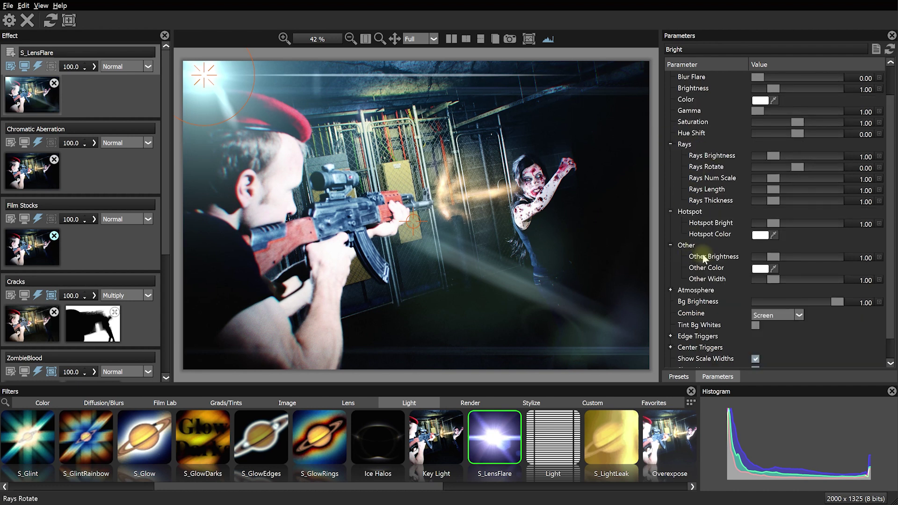
pyautogui.click(773, 257)
pyautogui.moveTo(772, 258); pyautogui.dragTo(764, 261)
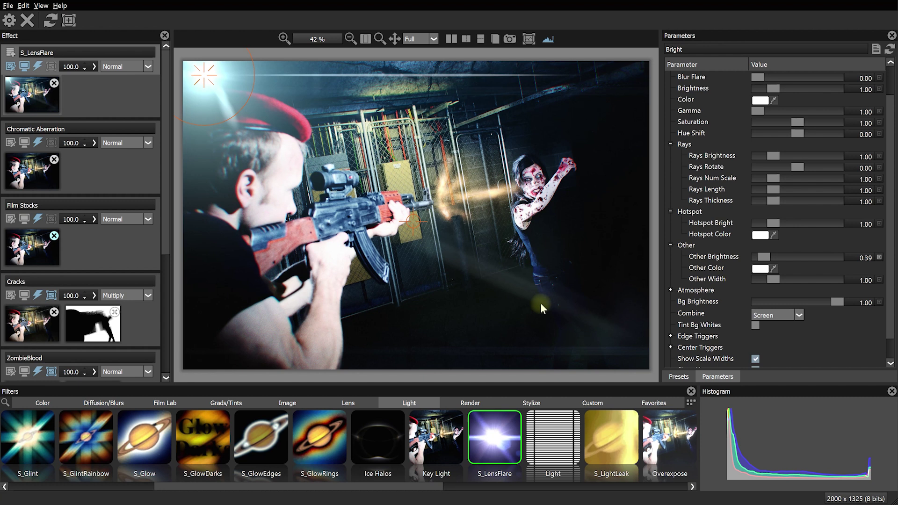
pyautogui.click(9, 22)
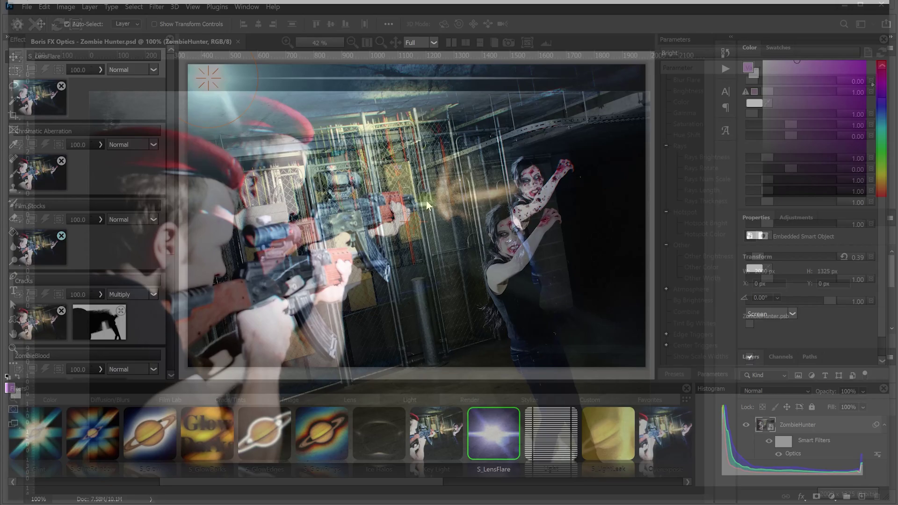
# Toggle the Optics smart filter off and back on to compare with the original ZombieHunter photo.
pyautogui.press('space')
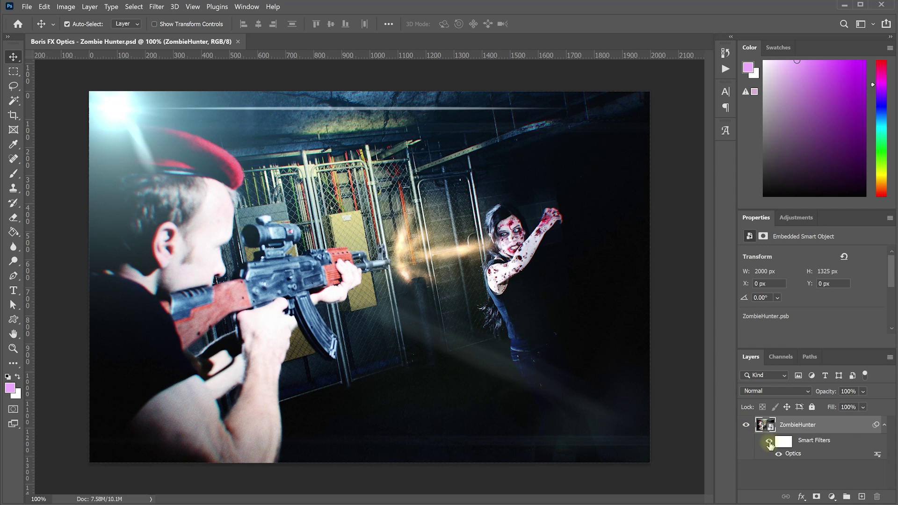
pyautogui.click(769, 442)
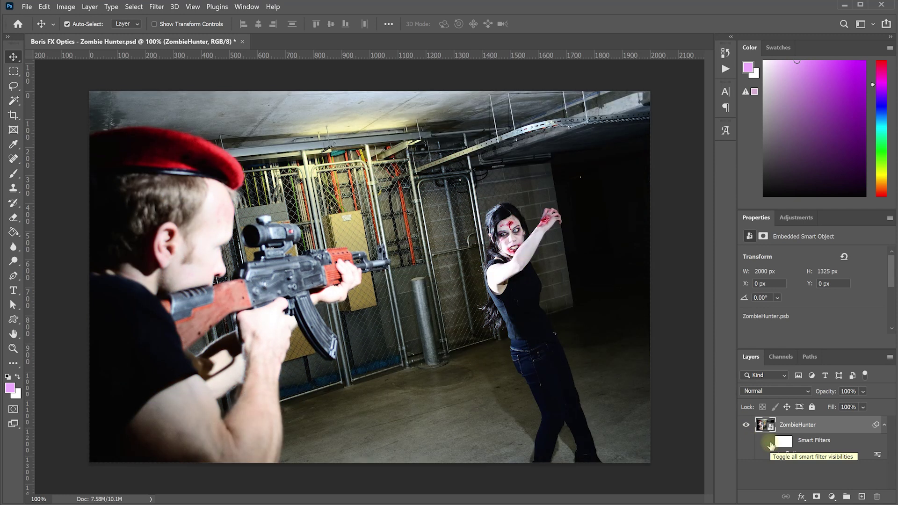
pyautogui.click(769, 441)
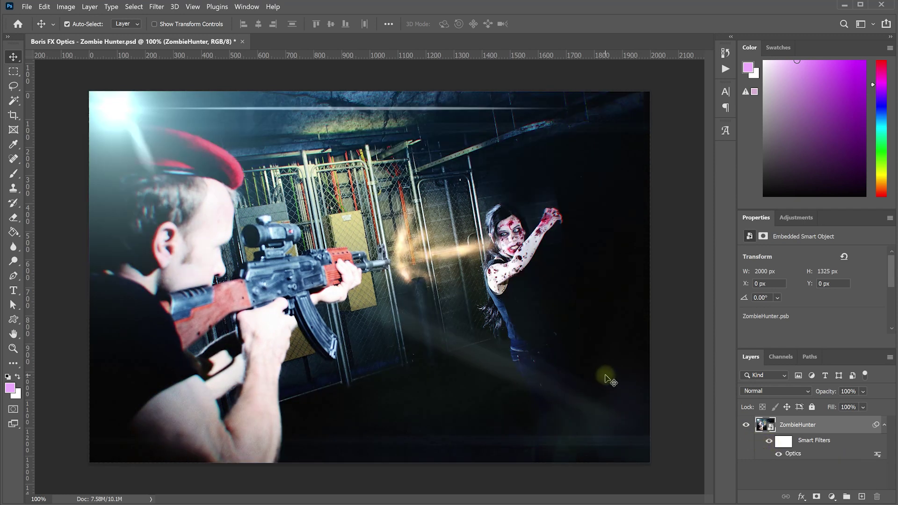